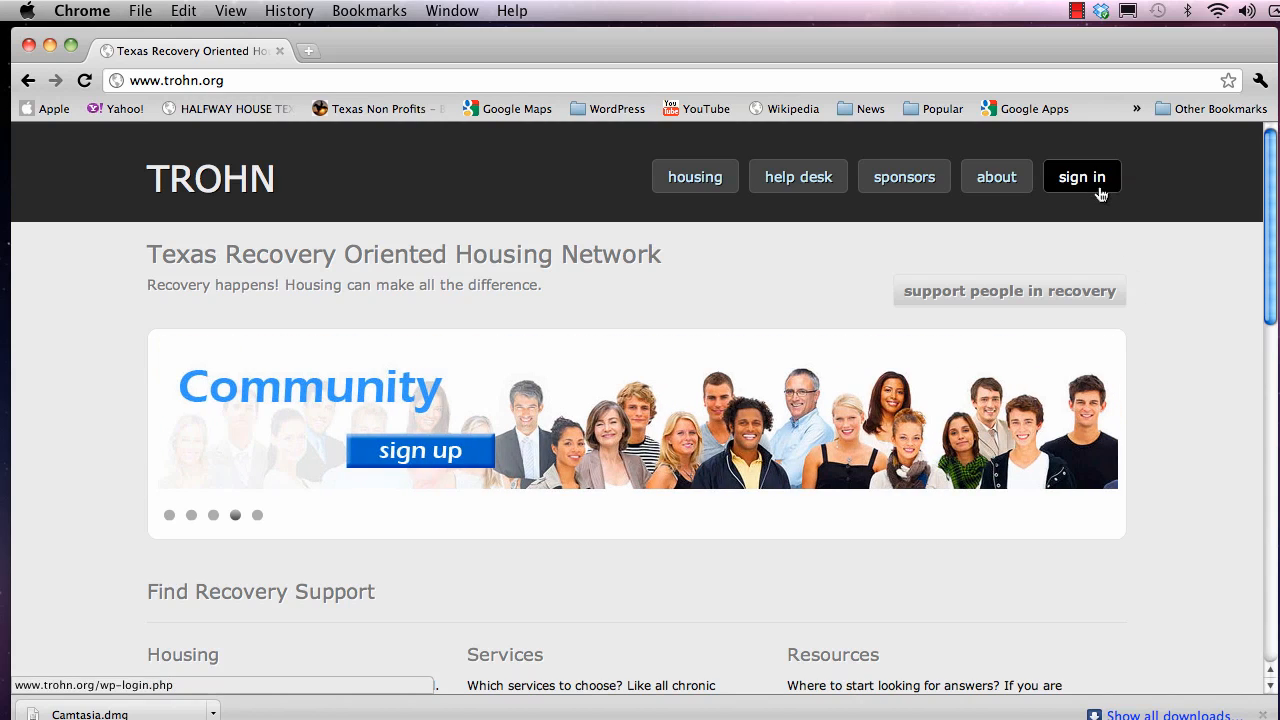
Sign in to the TROHN site with the prefilled demo provider account credentials.
{"action": "left_click", "coordinate": [1100, 188]}
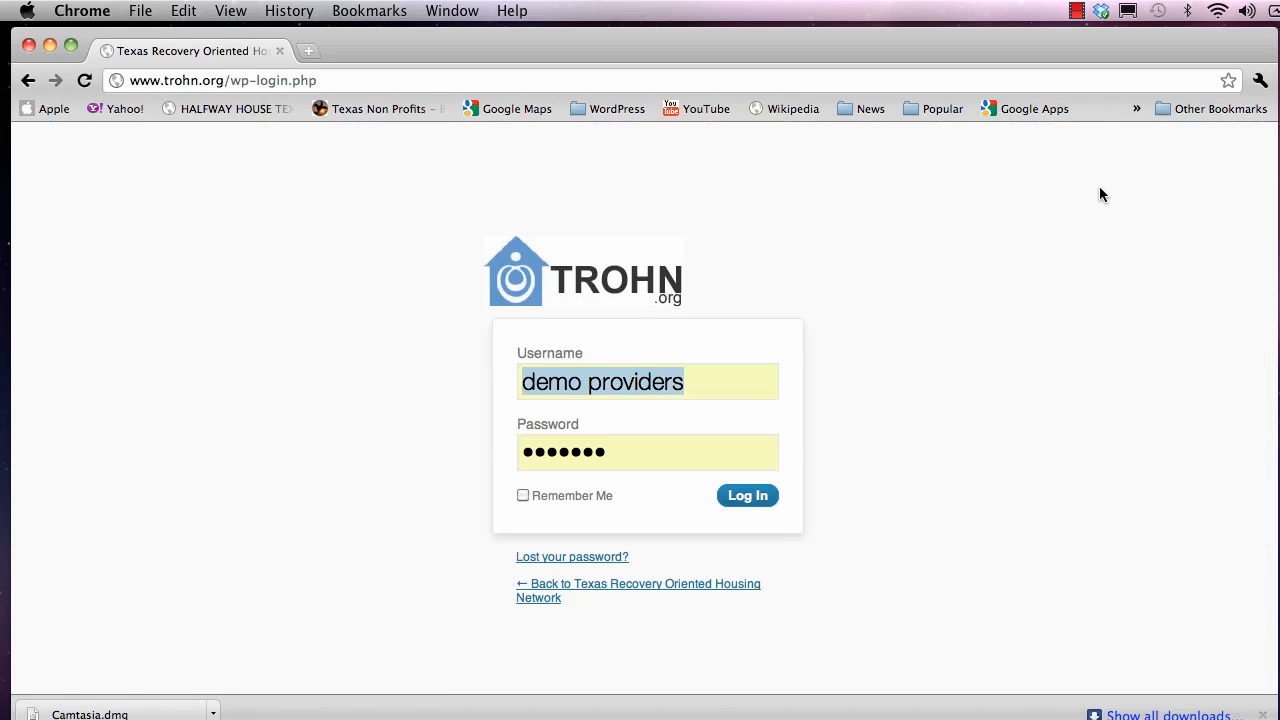
{"action": "left_click", "coordinate": [736, 390]}
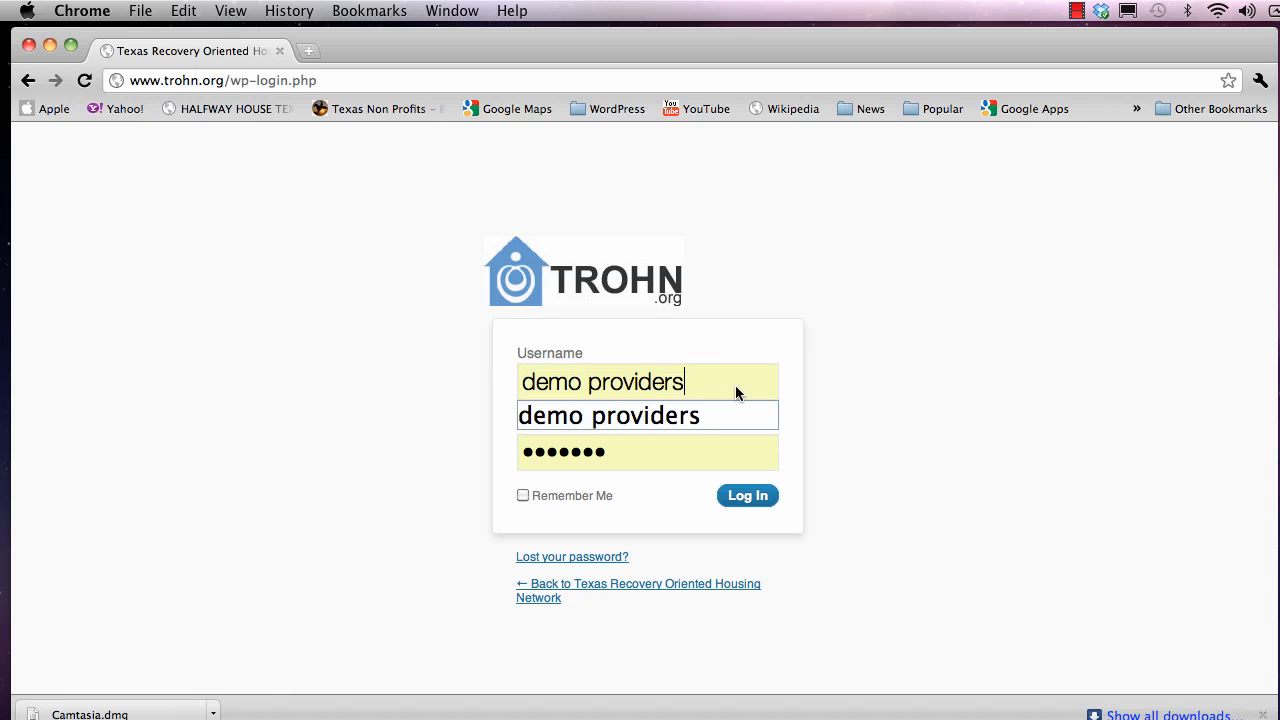
{"action": "left_click", "coordinate": [686, 466]}
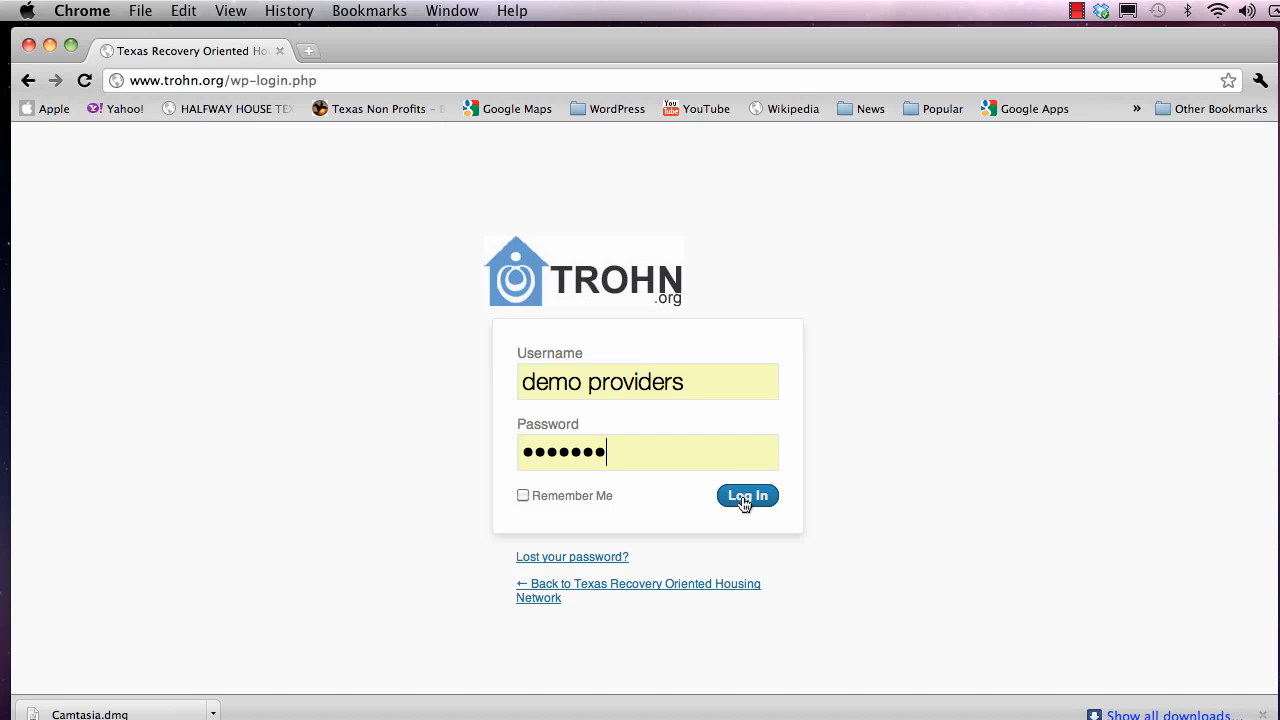
{"action": "left_click", "coordinate": [744, 502]}
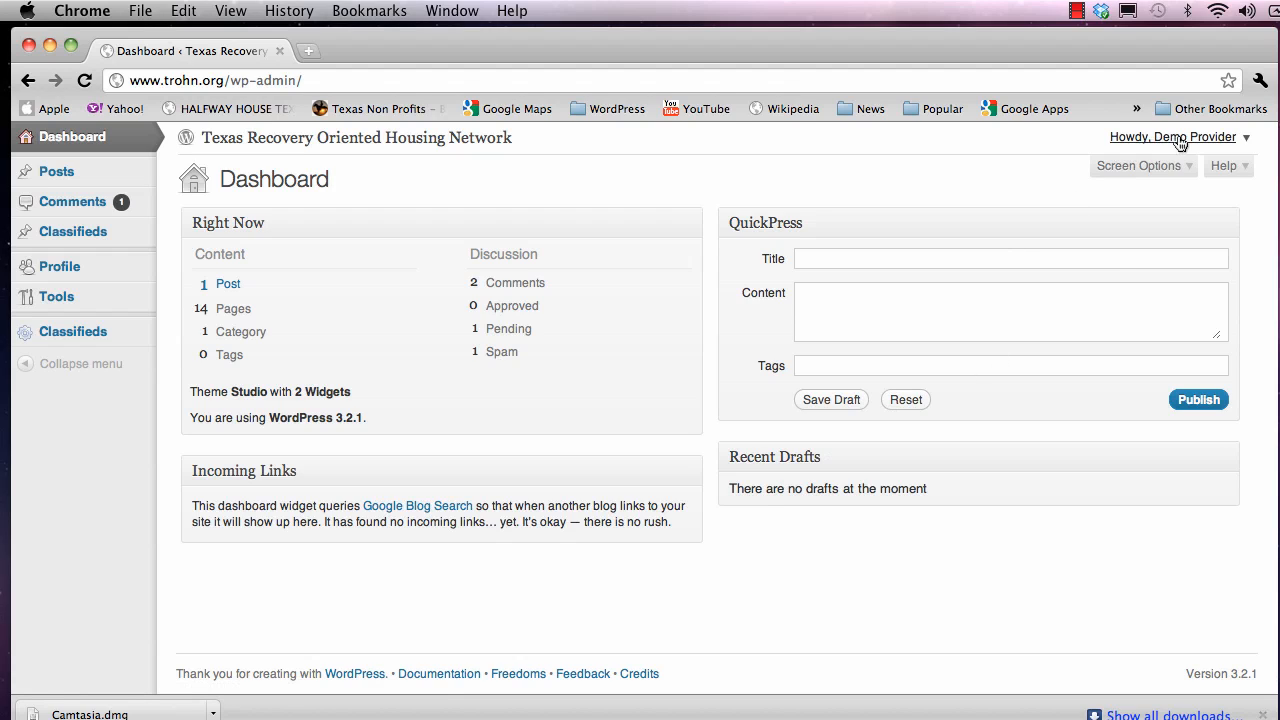
Open the active ad Demo House 1 for editing from the classifieds dashboard.
{"action": "left_click", "coordinate": [1245, 139]}
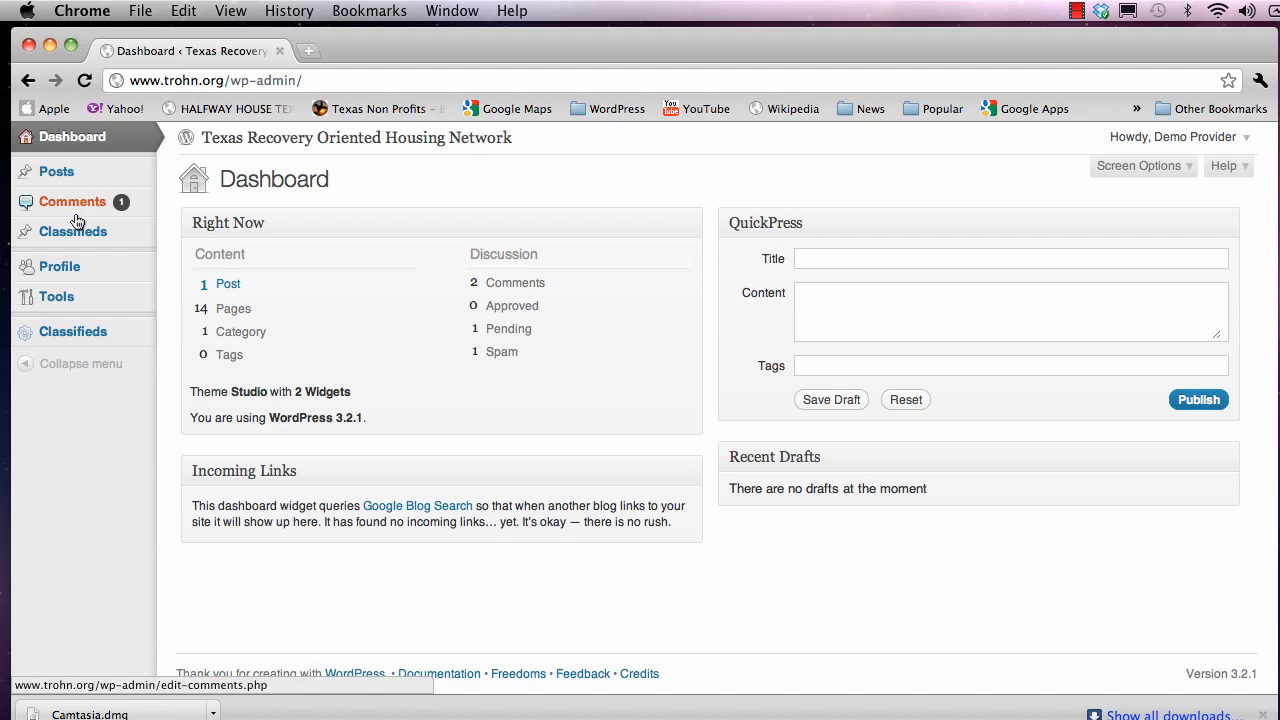
{"action": "left_click", "coordinate": [101, 334]}
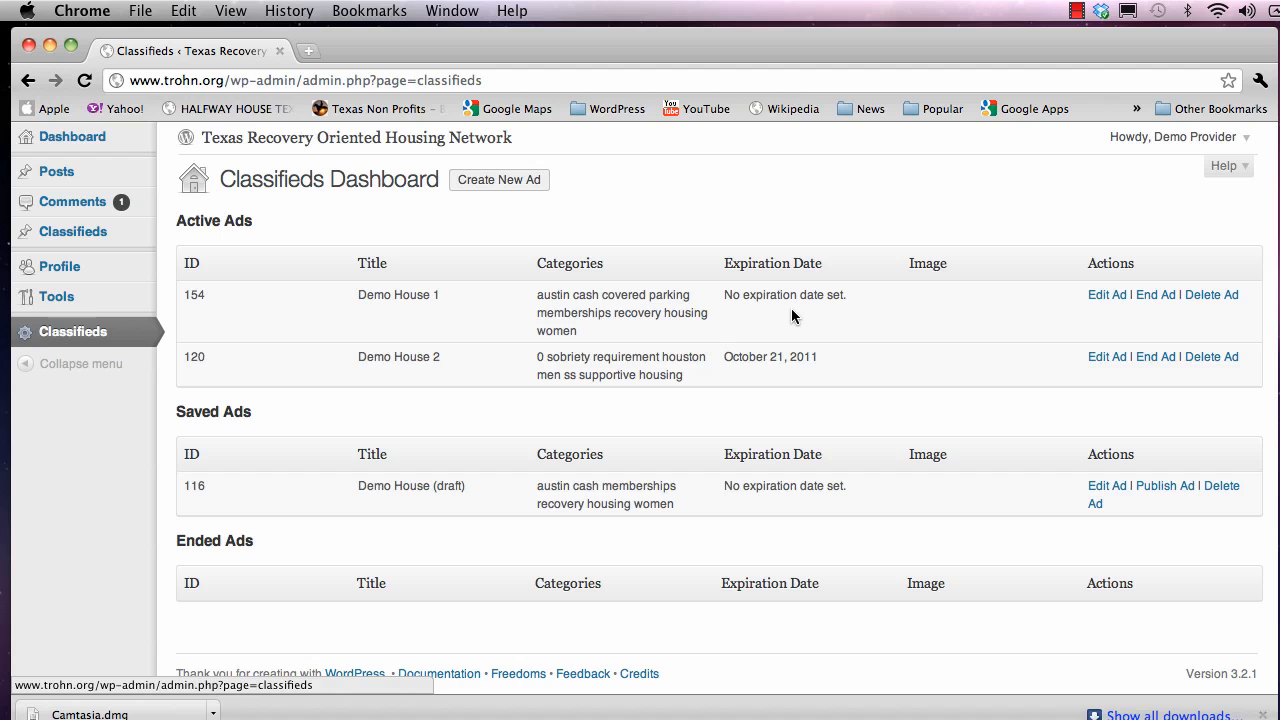
{"action": "left_click", "coordinate": [1108, 302]}
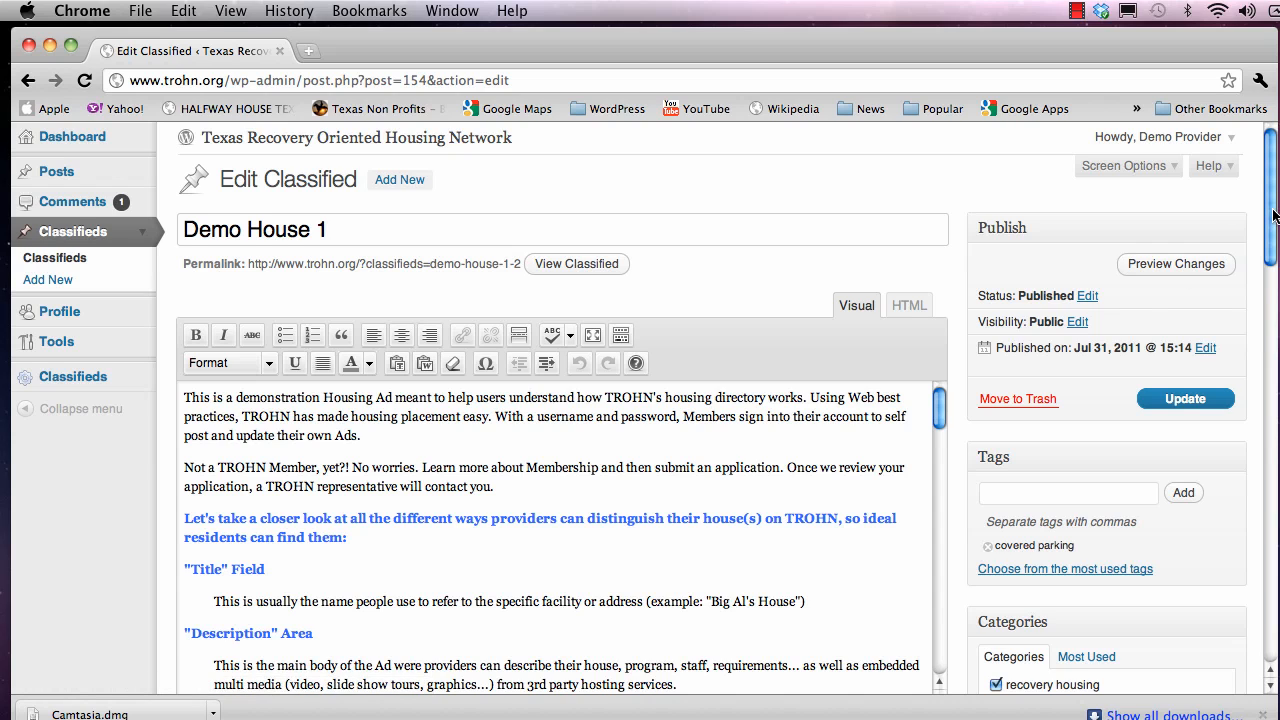
Examine the Demo House 1 ad's description, including its embedded virtual tour, in both the visual and HTML views.
{"action": "scroll", "coordinate": [1260, 232], "scroll_direction": "down", "scroll_amount": 2}
{"action": "scroll", "coordinate": [1264, 234], "scroll_direction": "up", "scroll_amount": 1}
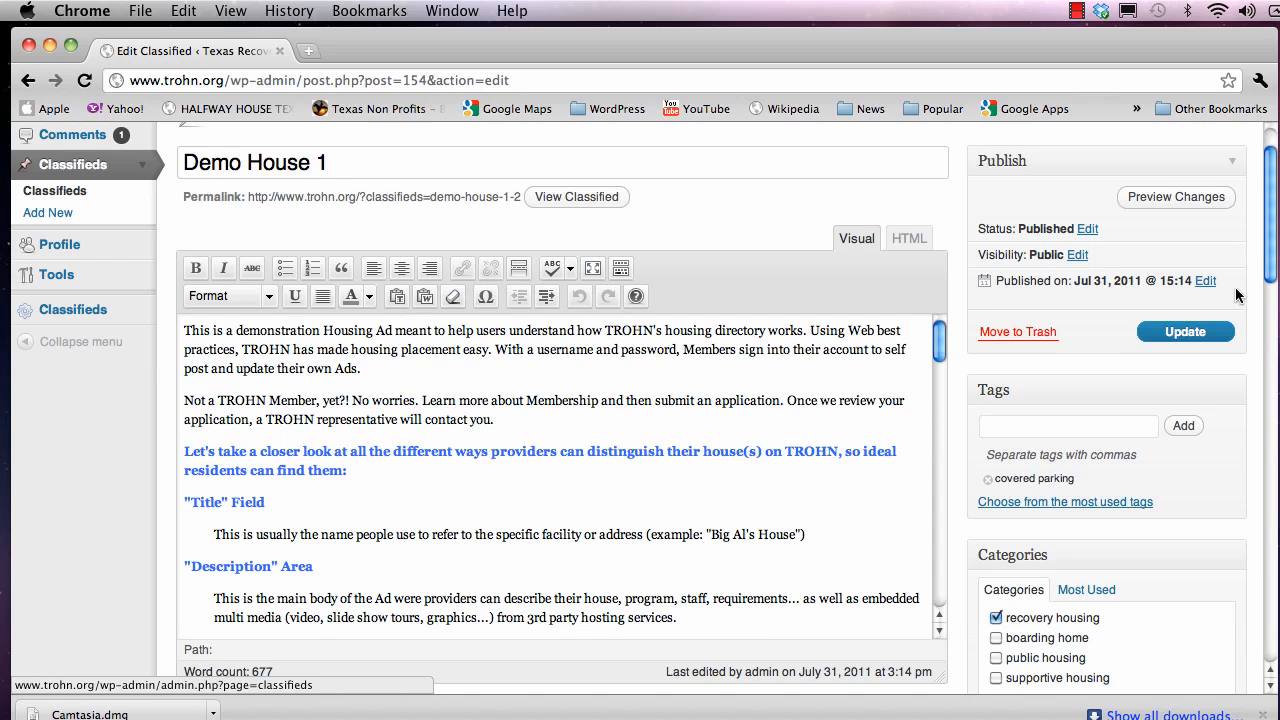
{"action": "left_click_drag", "start_coordinate": [1274, 270], "coordinate": [1271, 295]}
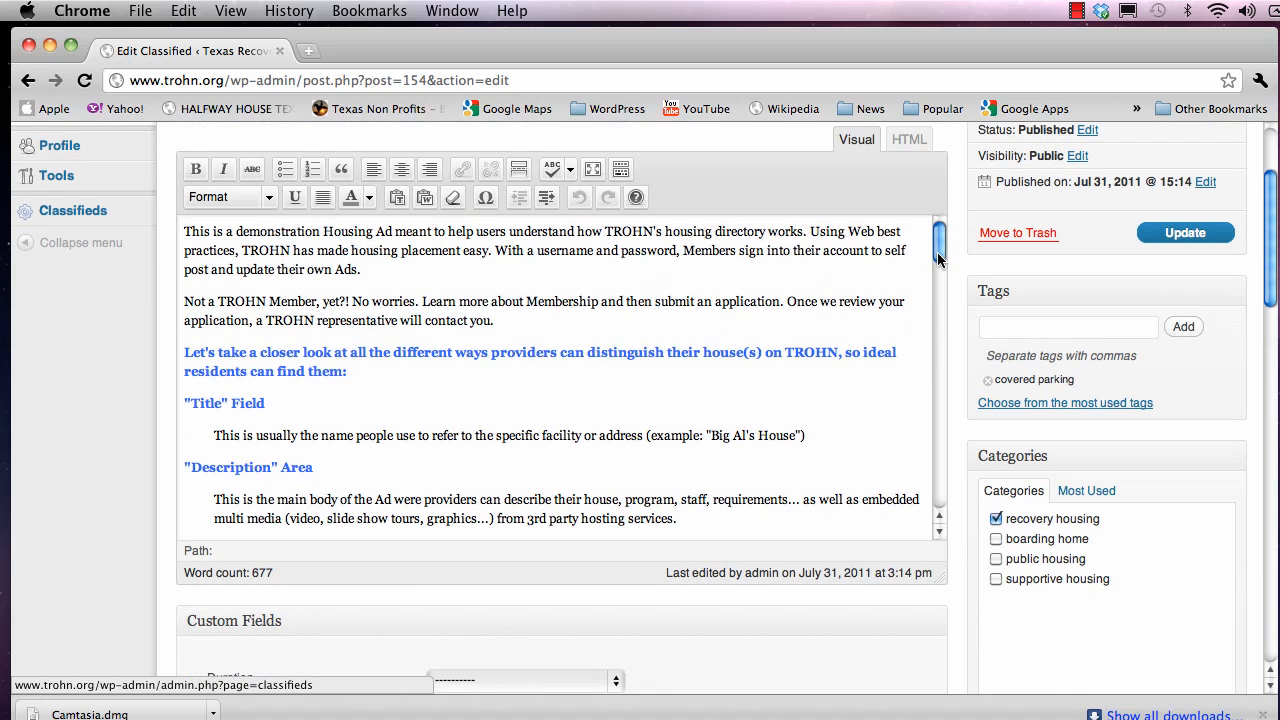
{"action": "left_click_drag", "start_coordinate": [937, 252], "coordinate": [928, 297]}
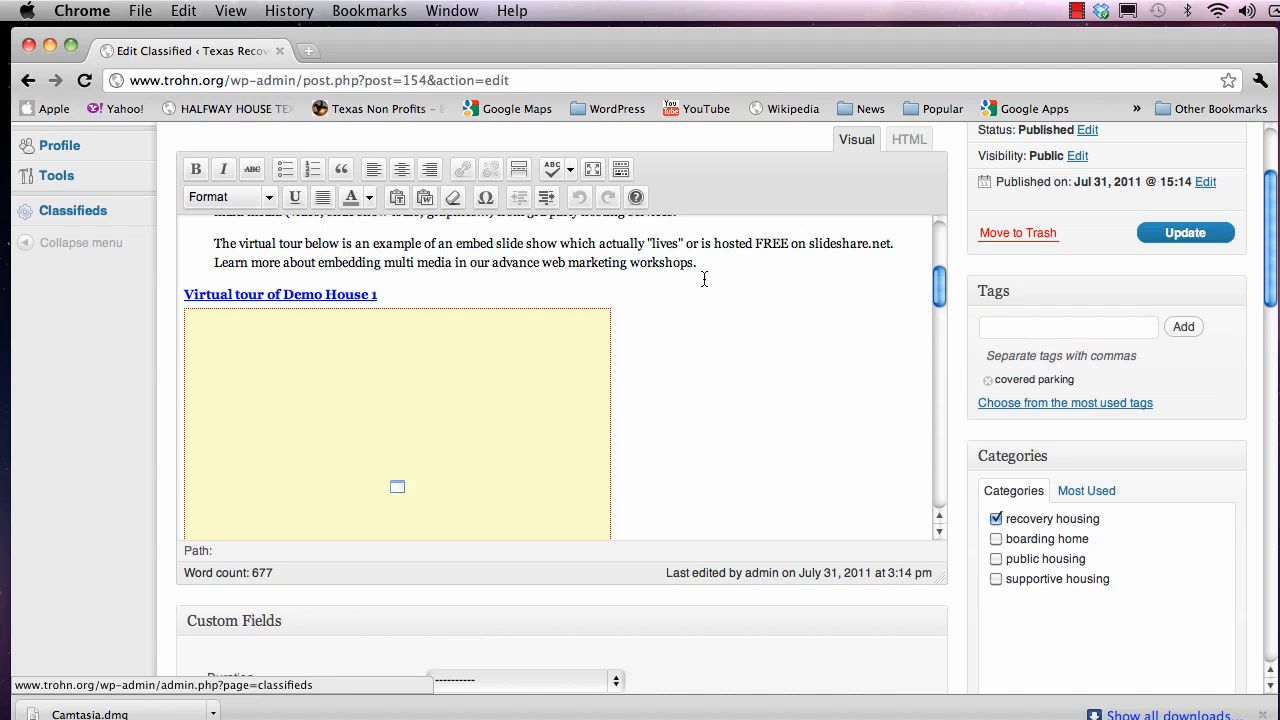
{"action": "left_click", "coordinate": [910, 140]}
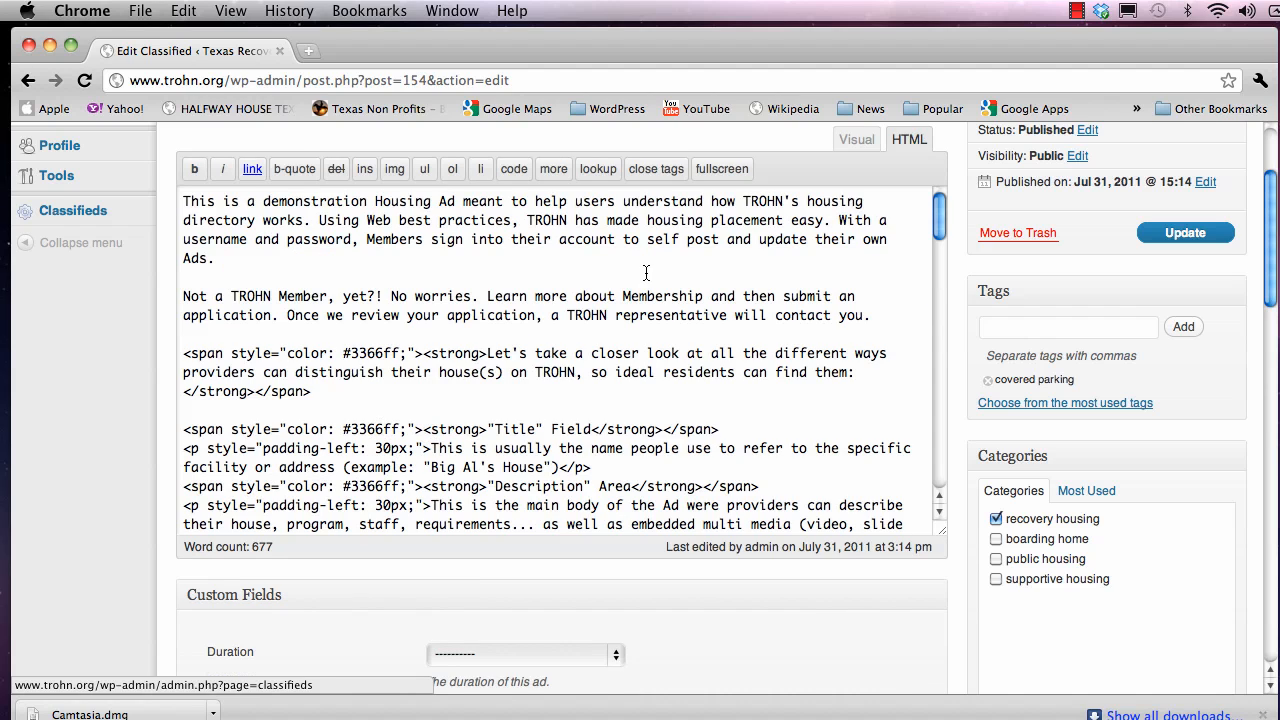
{"action": "left_click", "coordinate": [856, 140]}
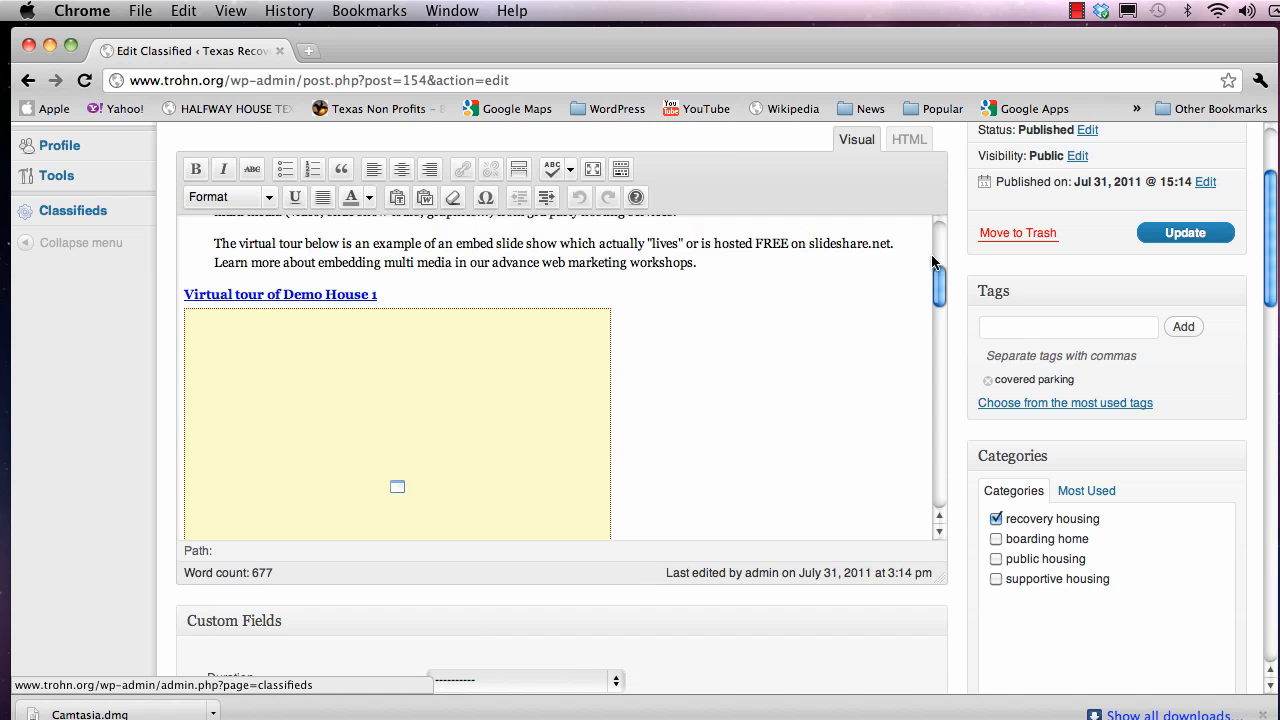
{"action": "left_click_drag", "start_coordinate": [939, 283], "coordinate": [936, 458]}
Review the ad's custom fields, excerpt, publishing options, tags and categories.
{"action": "left_click_drag", "start_coordinate": [1272, 307], "coordinate": [1258, 373]}
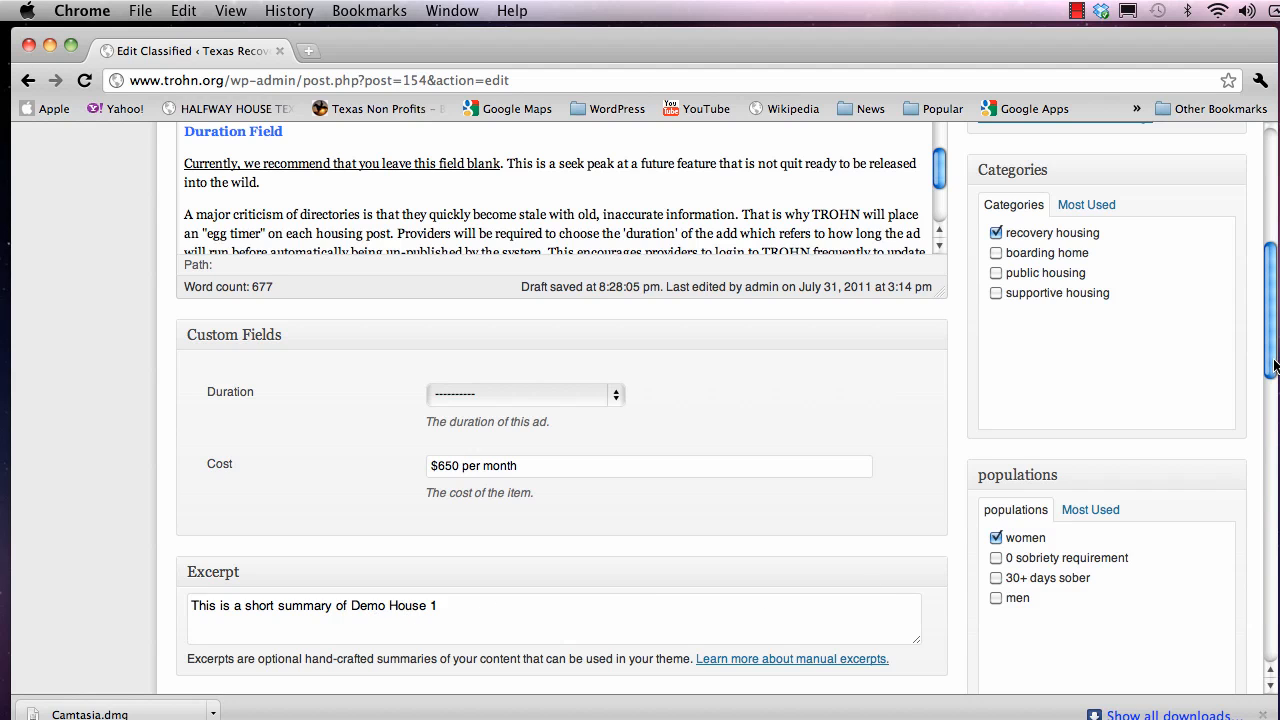
{"action": "left_click_drag", "start_coordinate": [1273, 365], "coordinate": [1272, 238]}
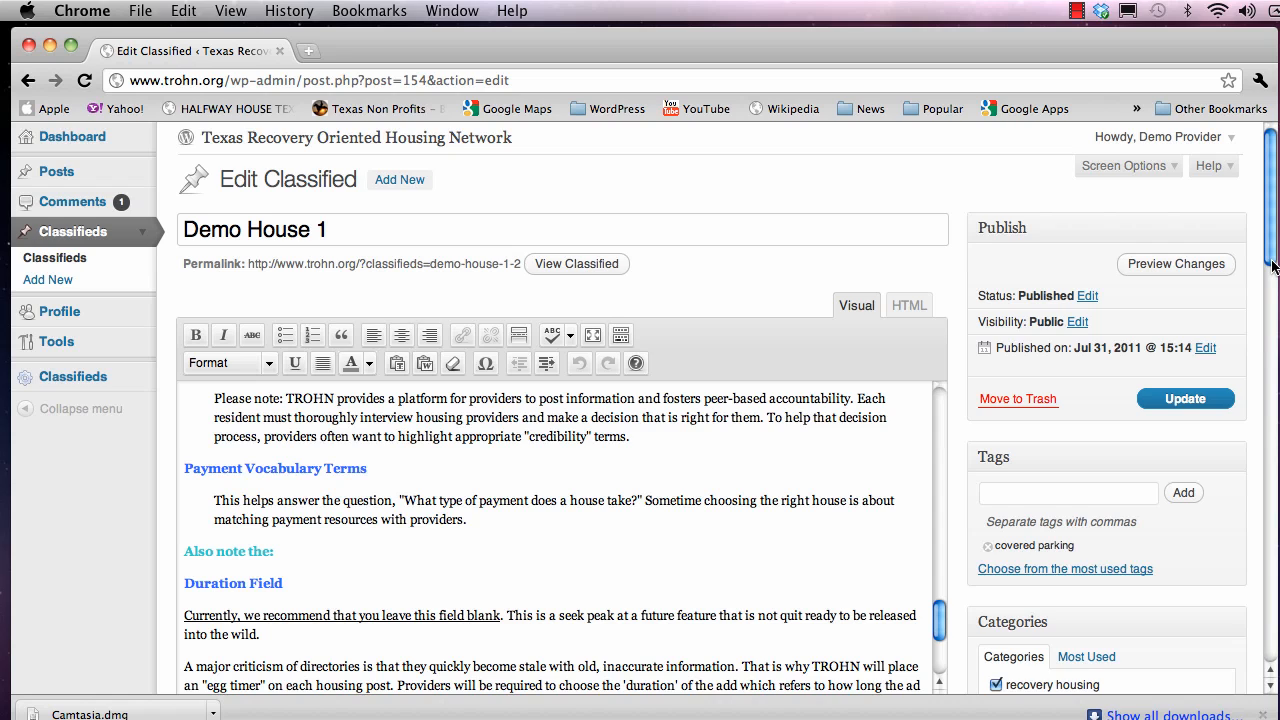
{"action": "left_click_drag", "start_coordinate": [1273, 263], "coordinate": [1273, 281]}
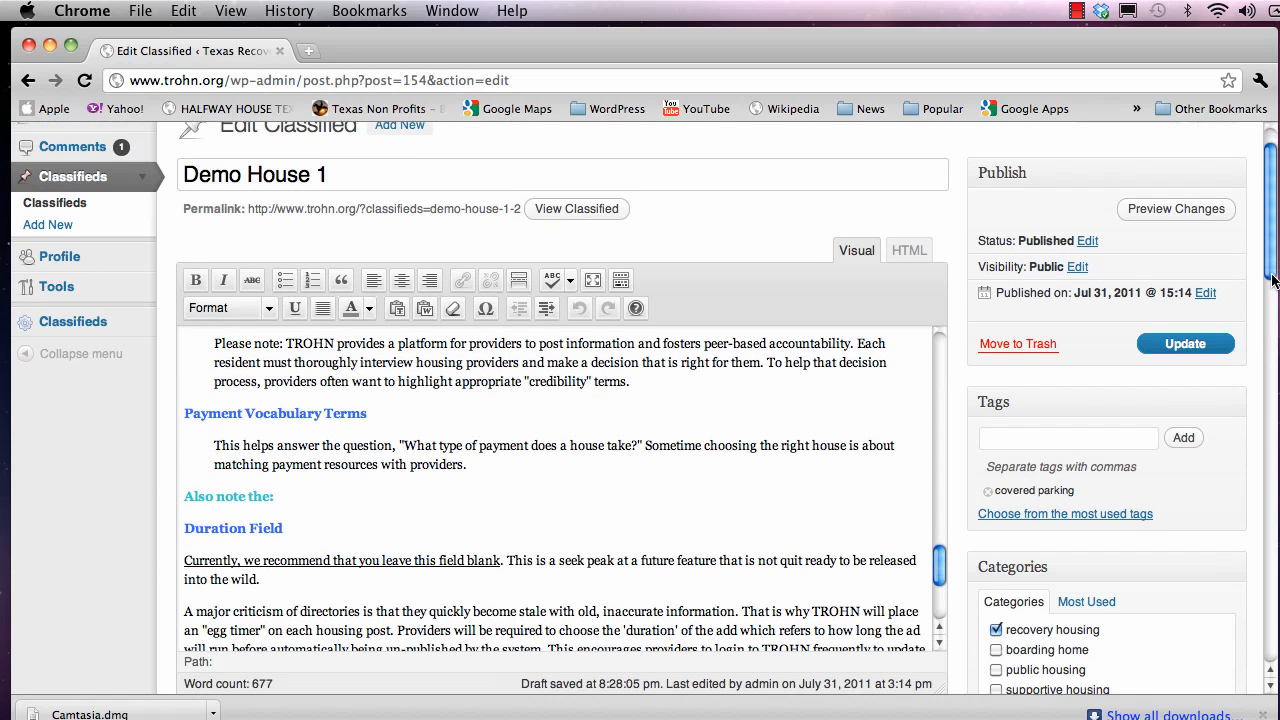
{"action": "scroll", "coordinate": [1273, 281], "scroll_direction": "down", "scroll_amount": 5}
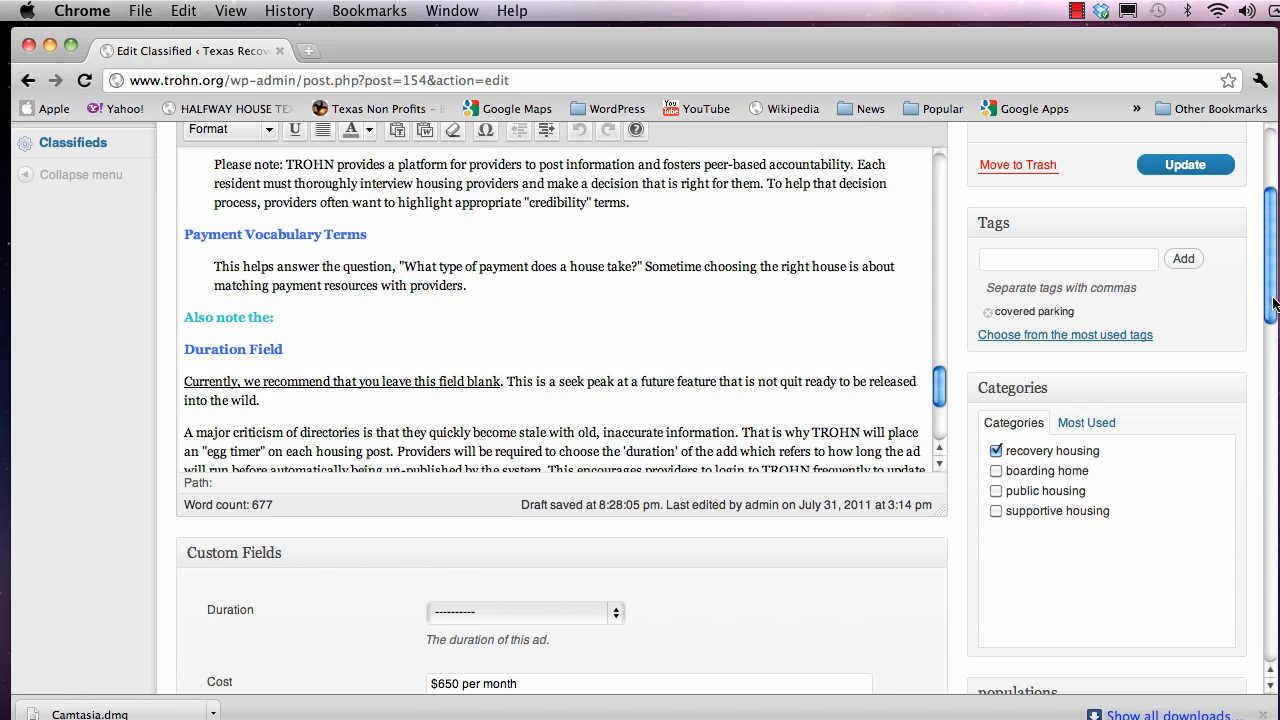
Add the 30+ days sober population to the Demo House 1 ad, check its remaining vocabularies and update the ad.
{"action": "left_click_drag", "start_coordinate": [1273, 303], "coordinate": [1265, 360]}
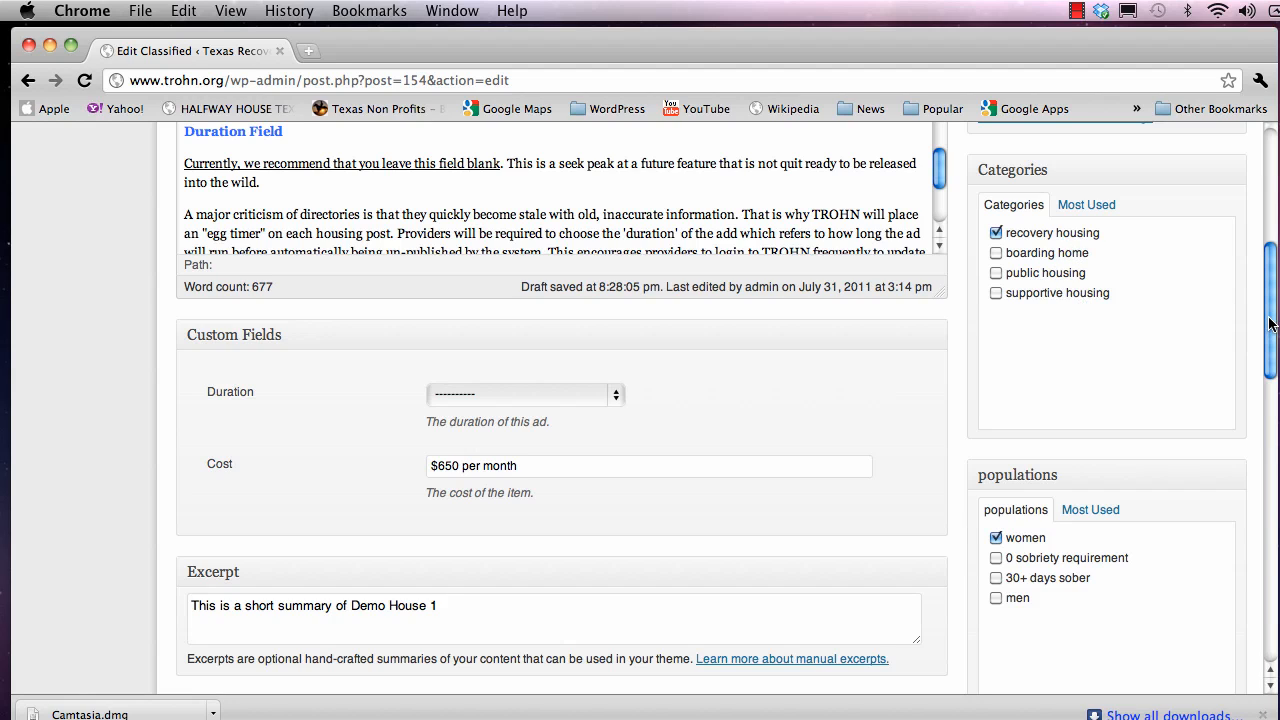
{"action": "left_click_drag", "start_coordinate": [1269, 323], "coordinate": [1265, 393]}
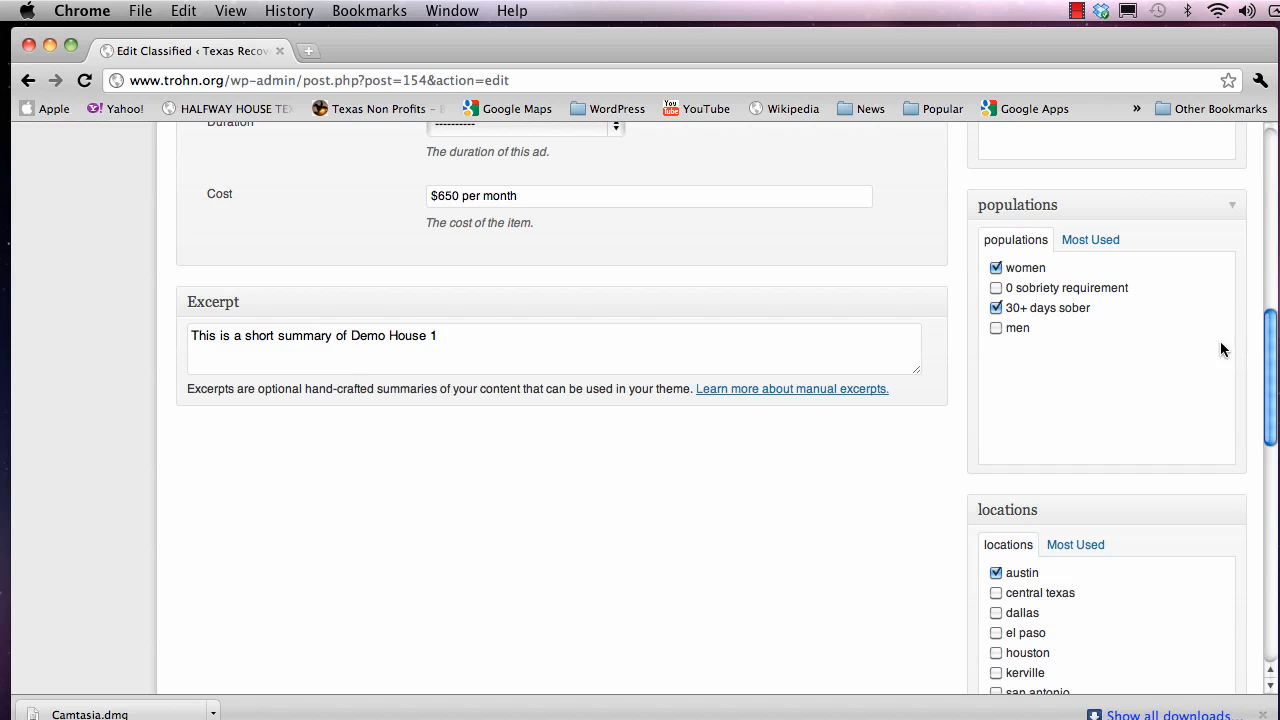
{"action": "left_click_drag", "start_coordinate": [1268, 349], "coordinate": [1266, 394]}
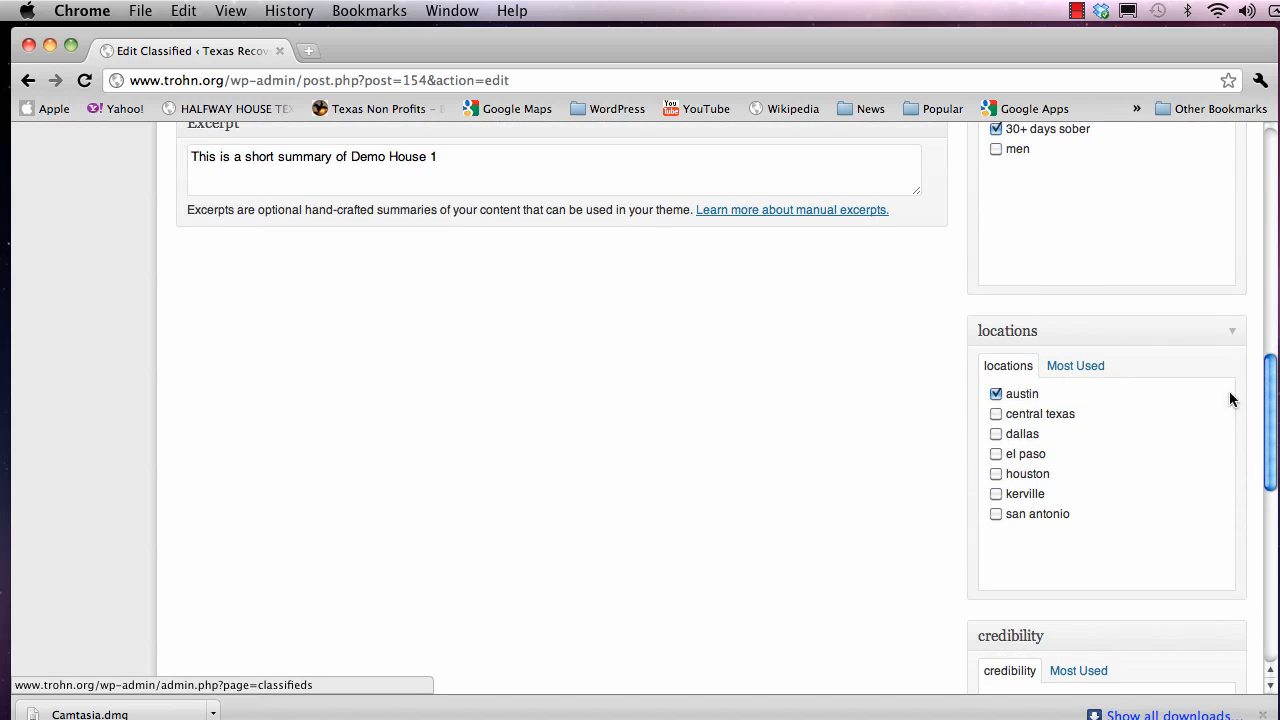
{"action": "left_click_drag", "start_coordinate": [1270, 414], "coordinate": [1270, 486]}
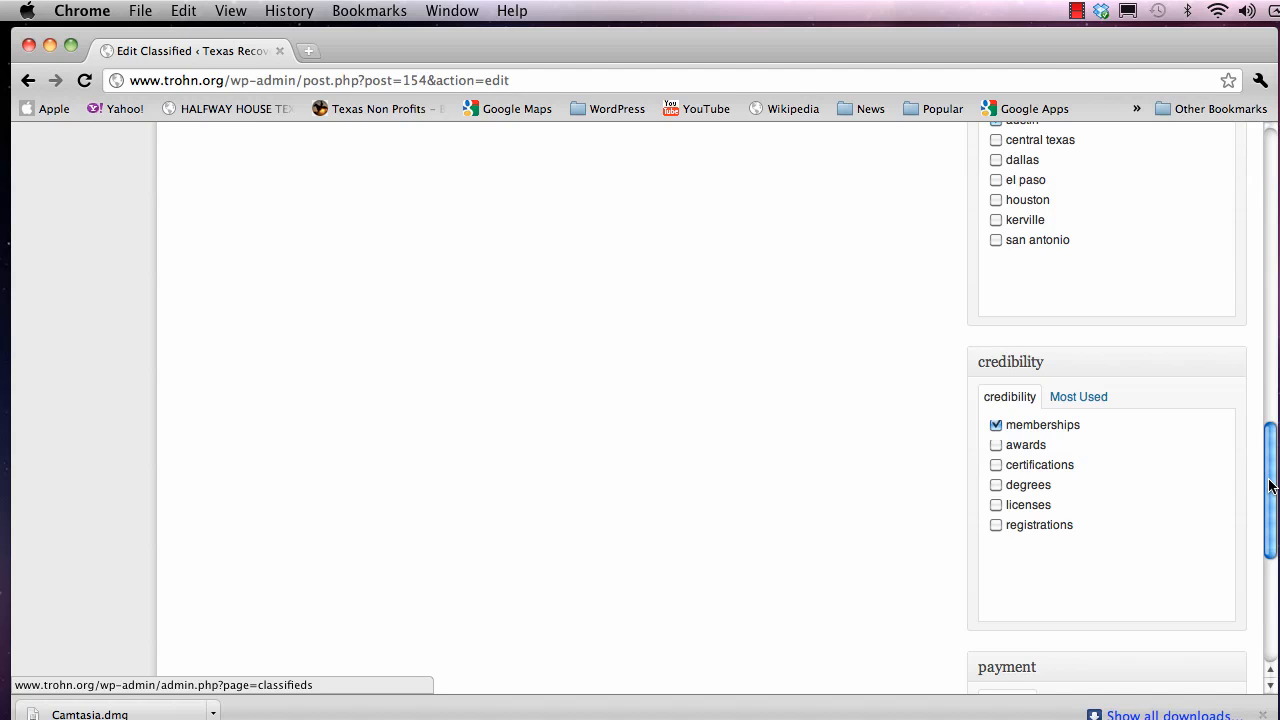
{"action": "left_click_drag", "start_coordinate": [1270, 486], "coordinate": [1265, 536]}
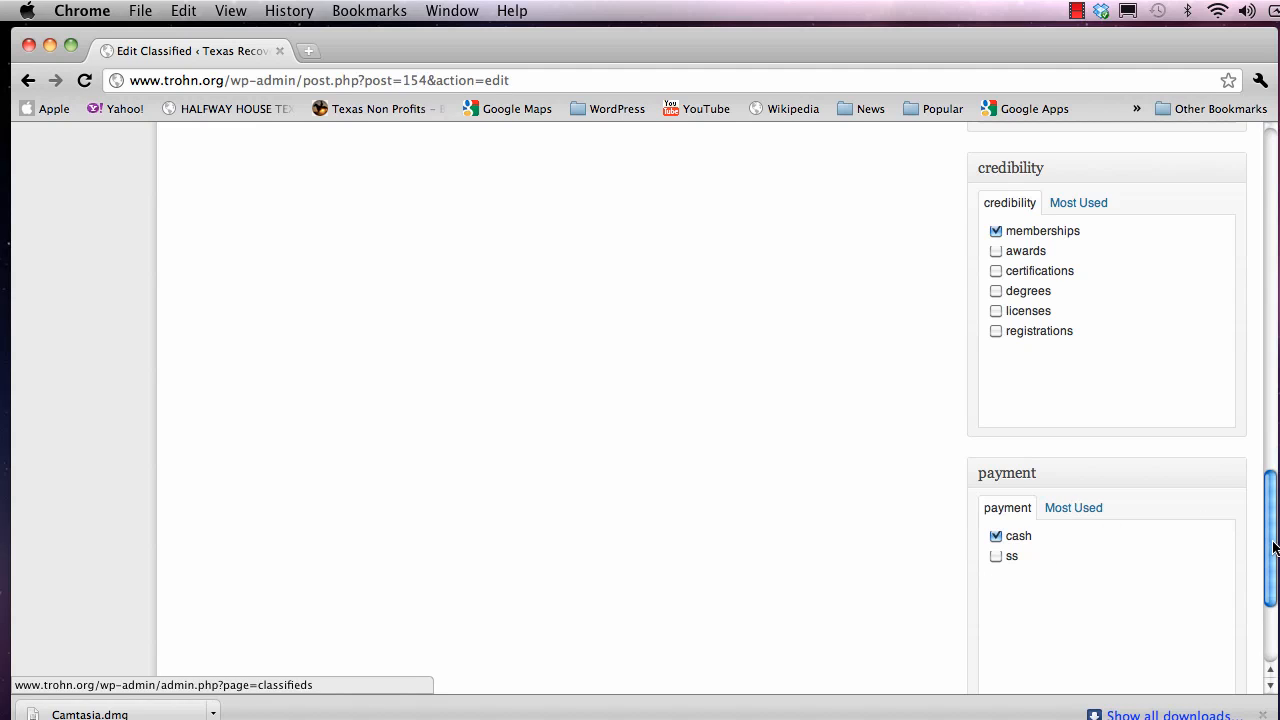
{"action": "left_click_drag", "start_coordinate": [1272, 545], "coordinate": [1263, 208]}
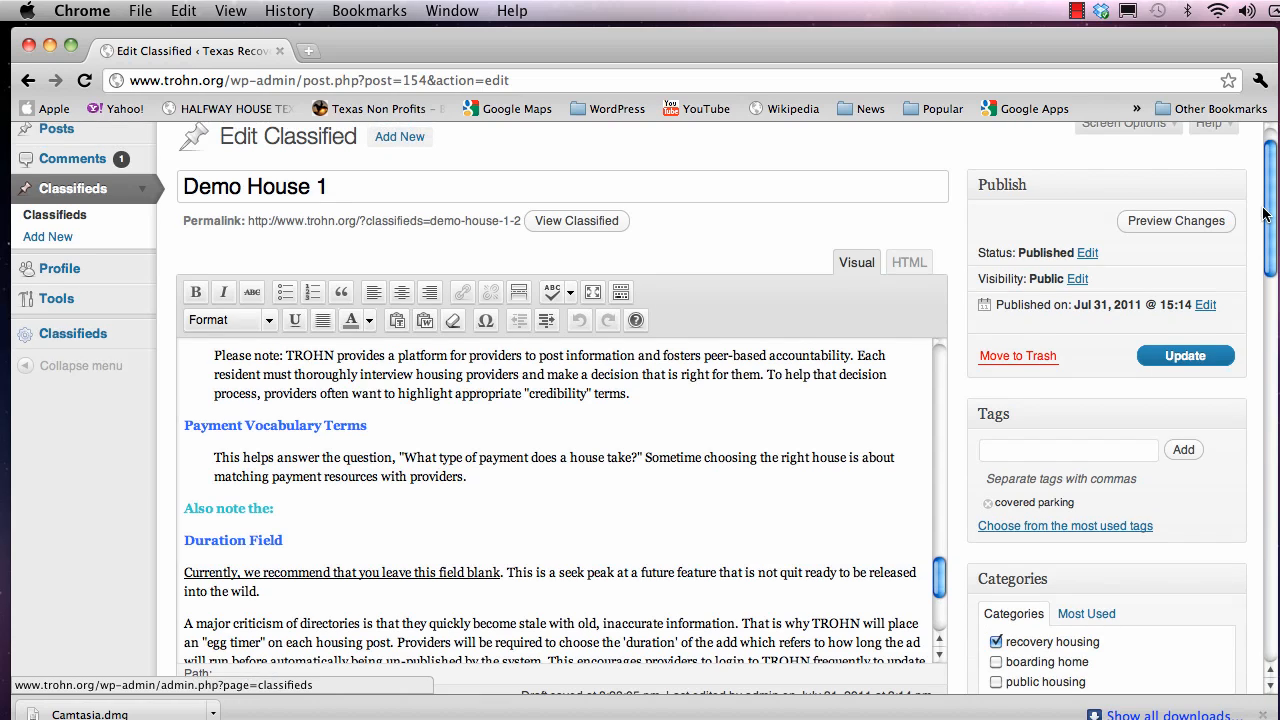
{"action": "left_click", "coordinate": [1176, 358]}
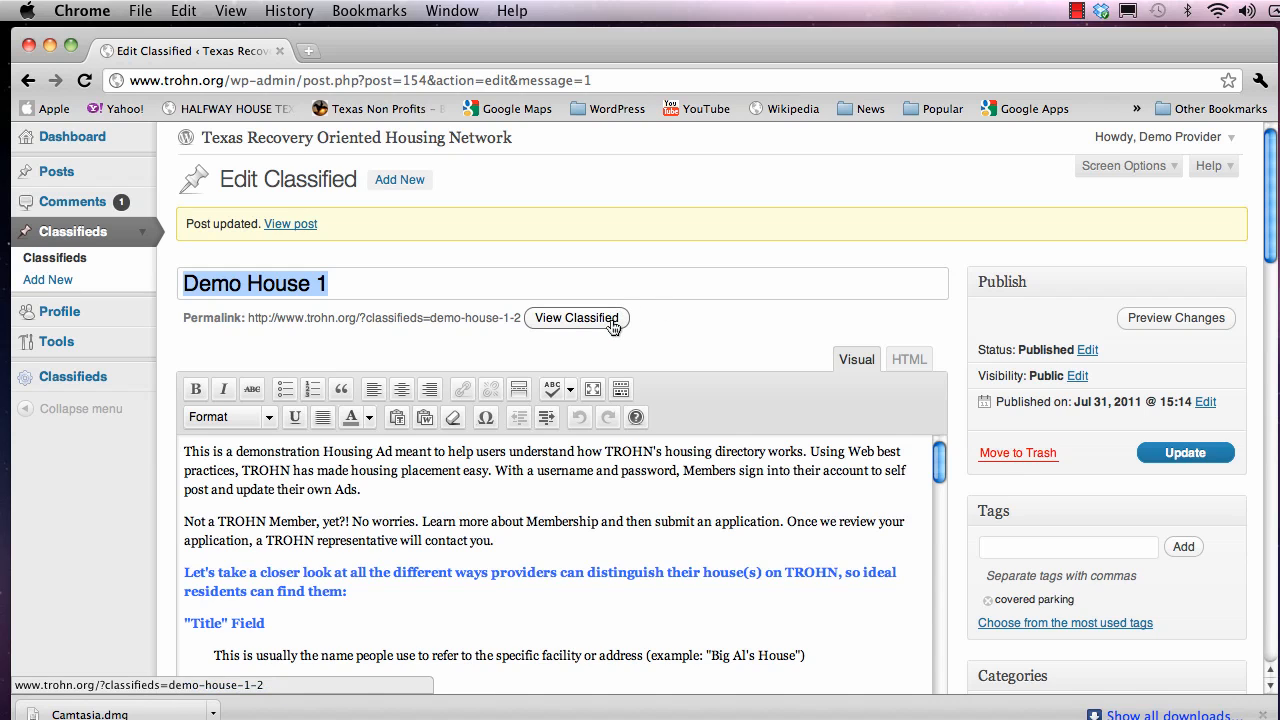
View the published Demo House 1 ad and read through it to the duration and cost details.
{"action": "left_click", "coordinate": [577, 318]}
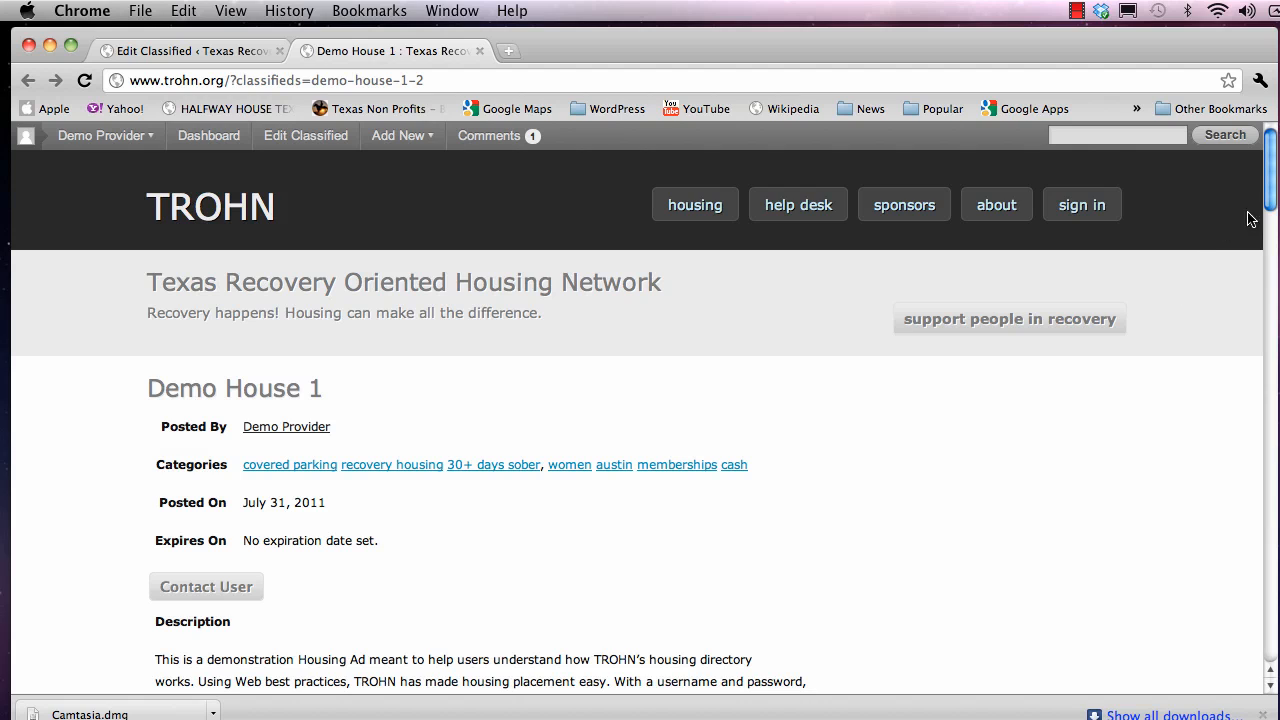
{"action": "left_click_drag", "start_coordinate": [1266, 207], "coordinate": [1266, 237]}
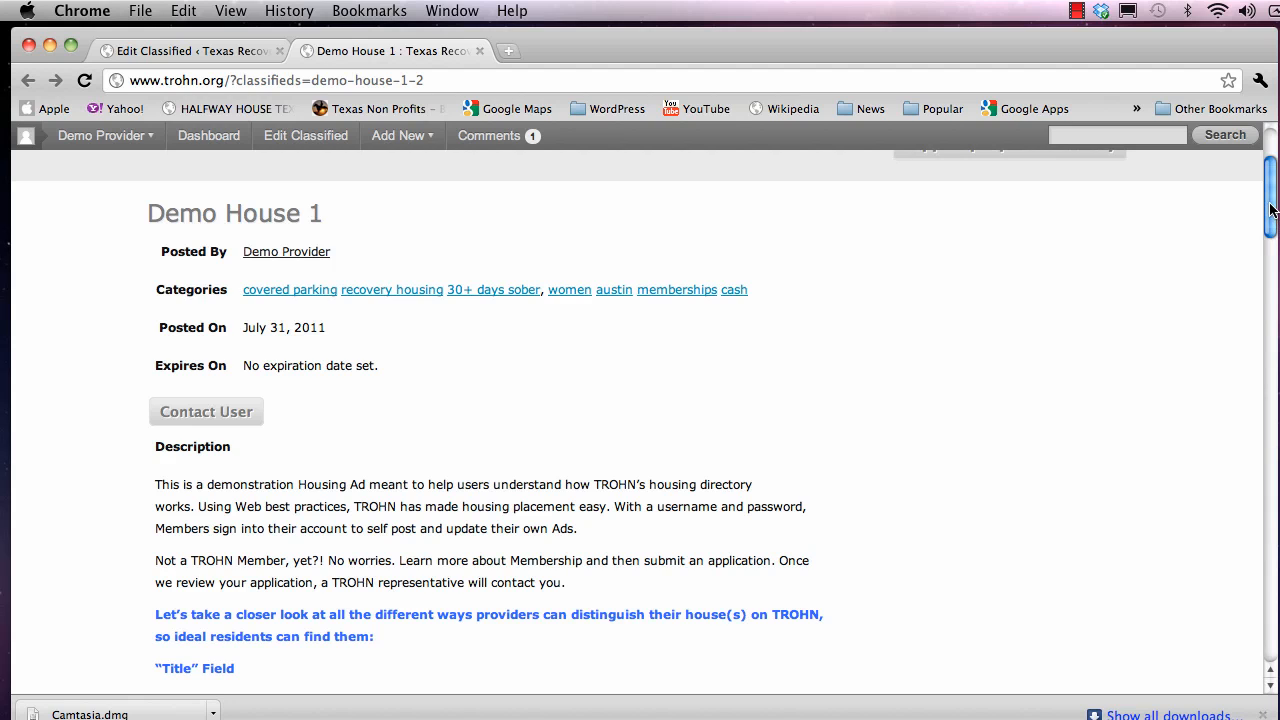
{"action": "left_click_drag", "start_coordinate": [1271, 209], "coordinate": [1263, 547]}
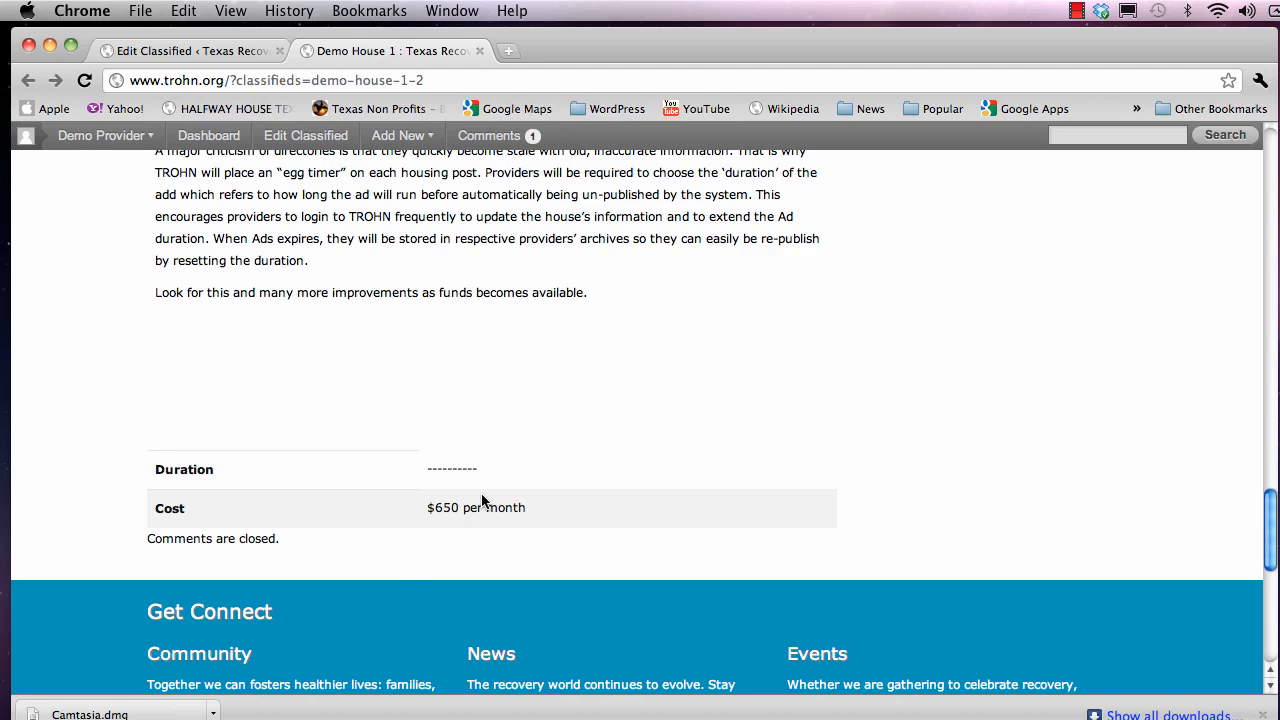
Create a new classified ad from the classifieds dashboard and title it Demo House 3.
{"action": "left_click", "coordinate": [220, 53]}
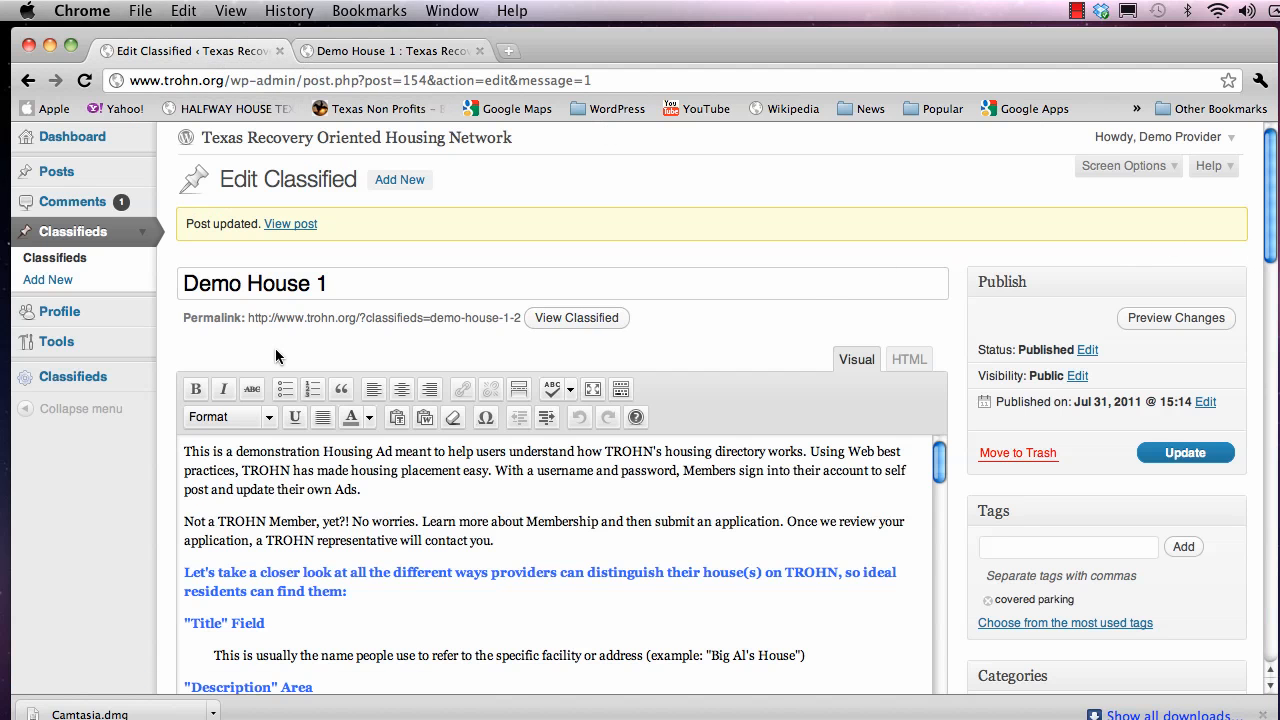
{"action": "left_click", "coordinate": [72, 386]}
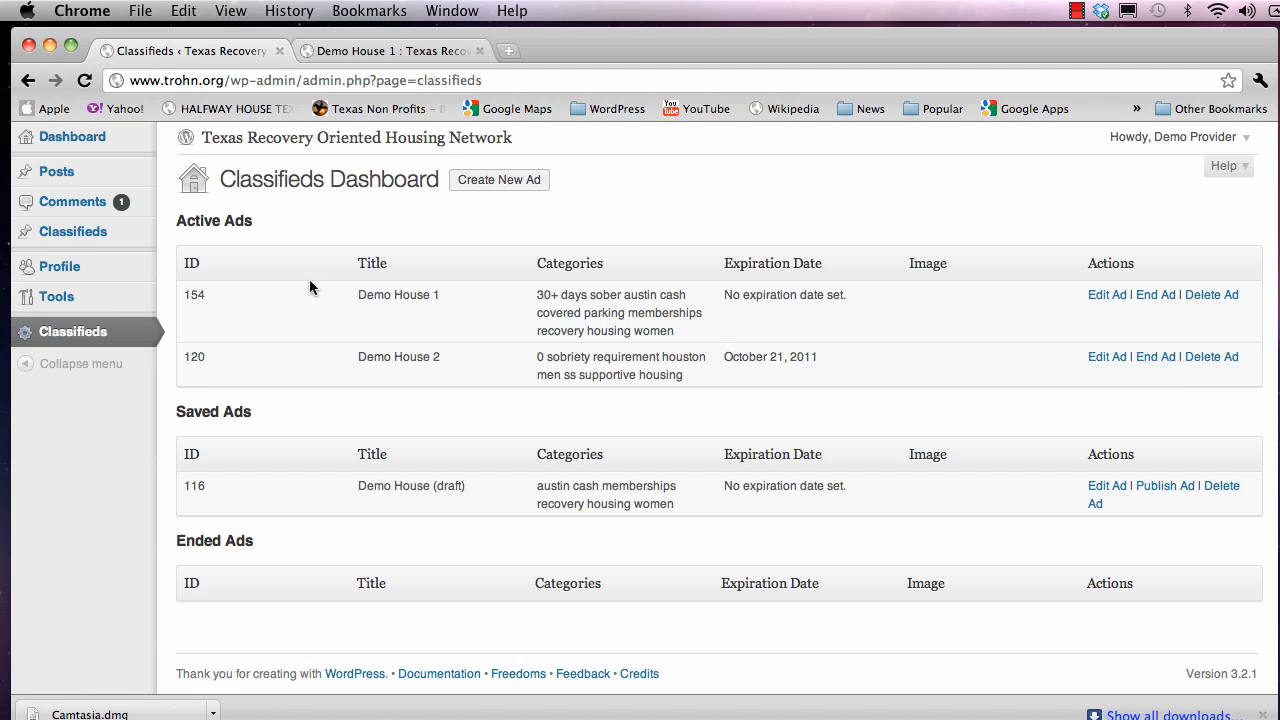
{"action": "left_click", "coordinate": [489, 189]}
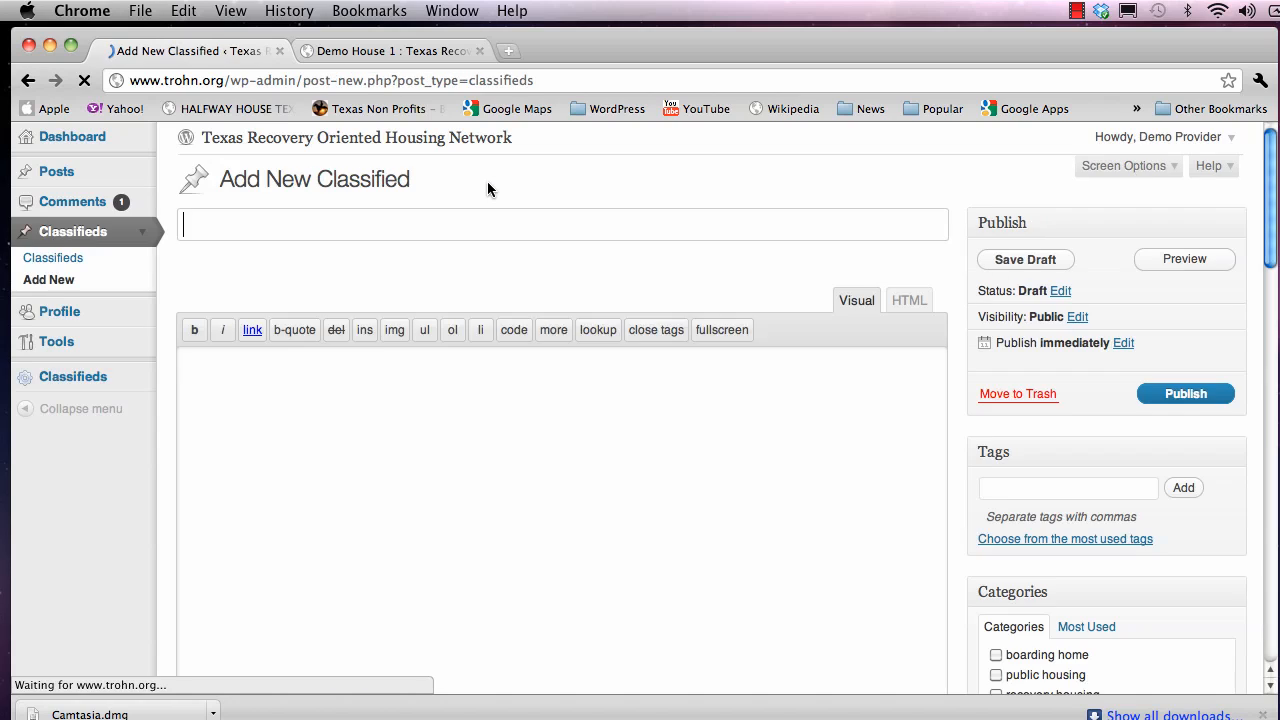
{"action": "left_click", "coordinate": [422, 227]}
{"action": "type", "text": "Demo Hous"}
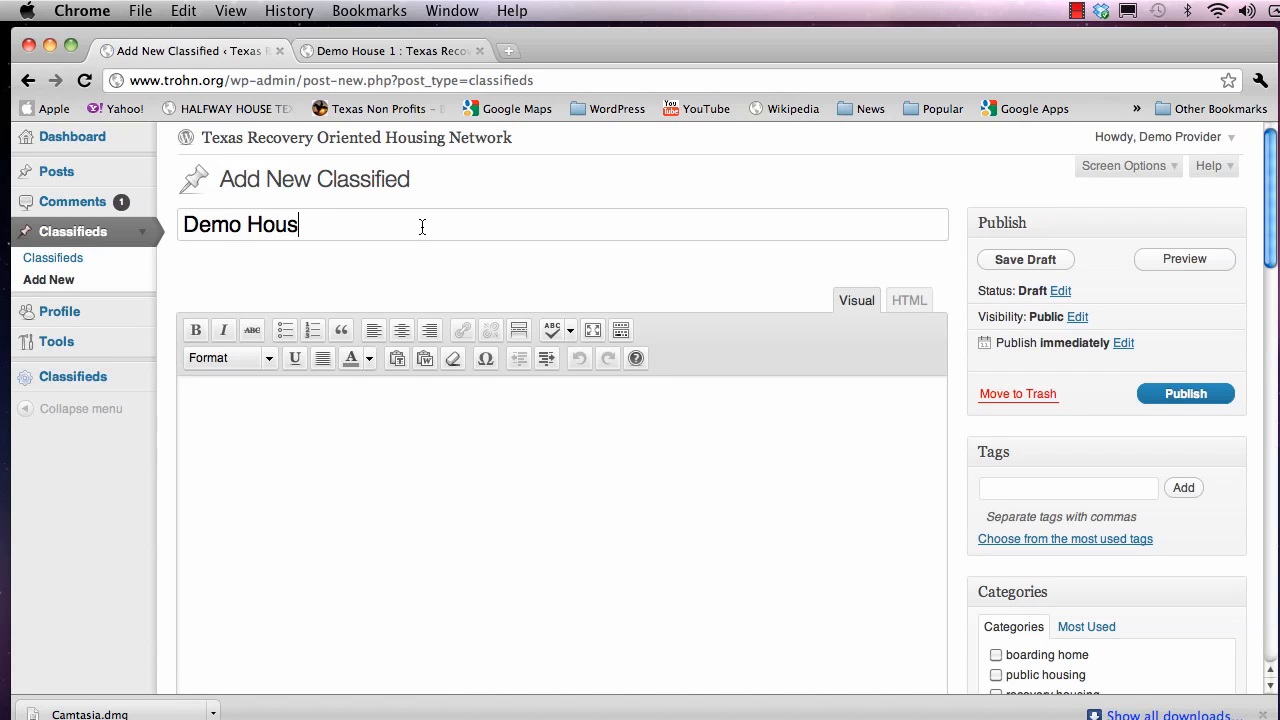
{"action": "type", "text": "e 3"}
Enter the ad description "all the information describing demo house 3".
{"action": "left_click", "coordinate": [437, 451]}
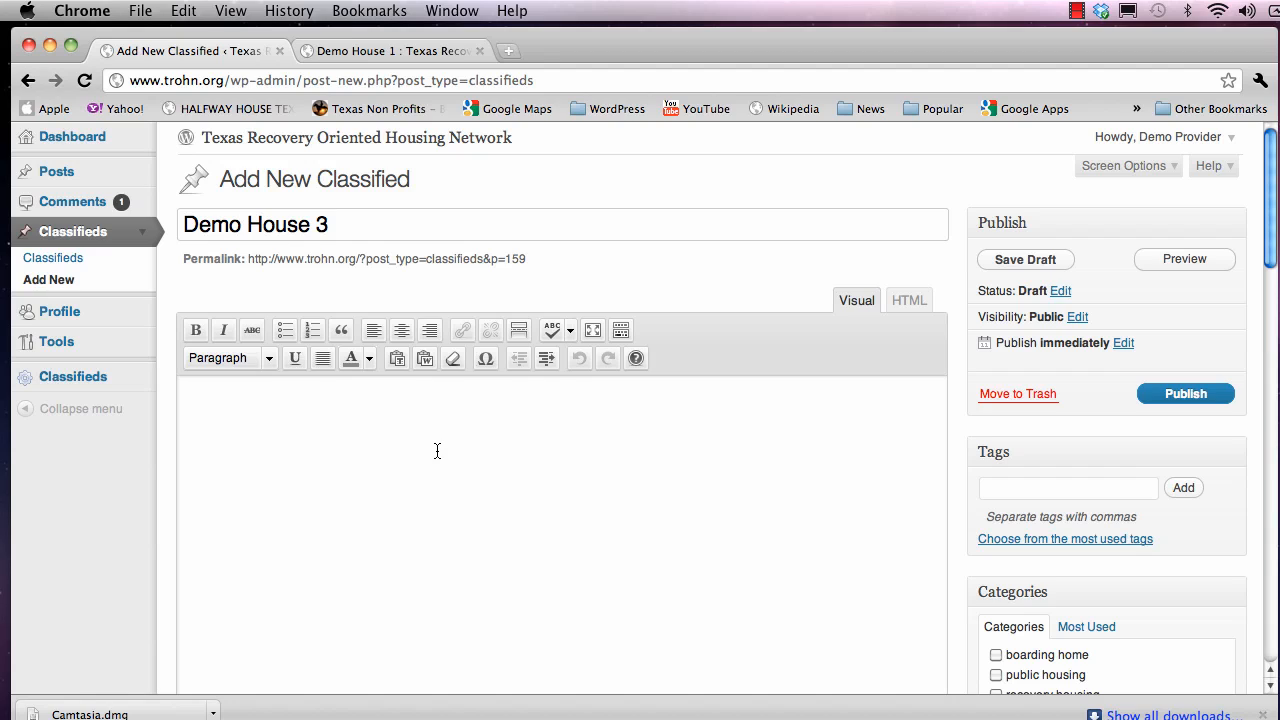
{"action": "type", "text": "all the information "}
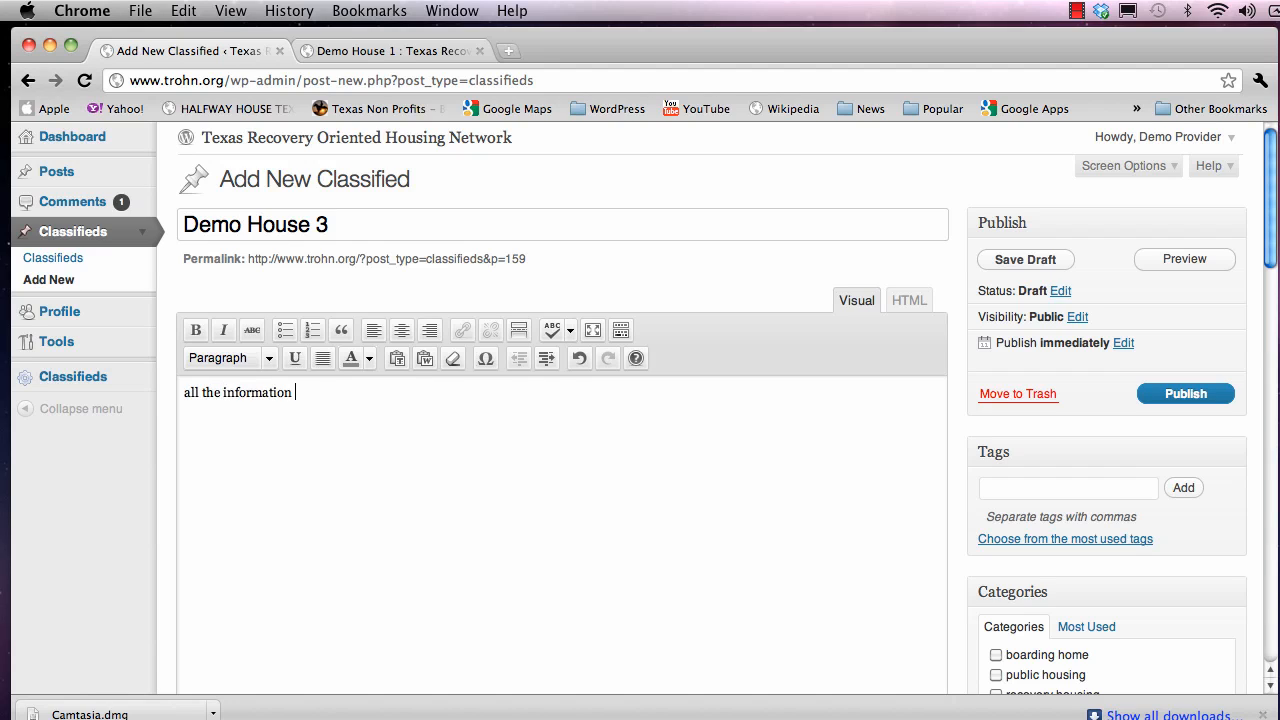
{"action": "type", "text": "descrip"}
{"action": "type", "text": "int"}
{"action": "key", "text": "BackSpace"}
{"action": "key", "text": "BackSpace"}
{"action": "key", "text": "BackSpace"}
{"action": "key", "text": "BackSpace"}
{"action": "type", "text": "bing demo house "}
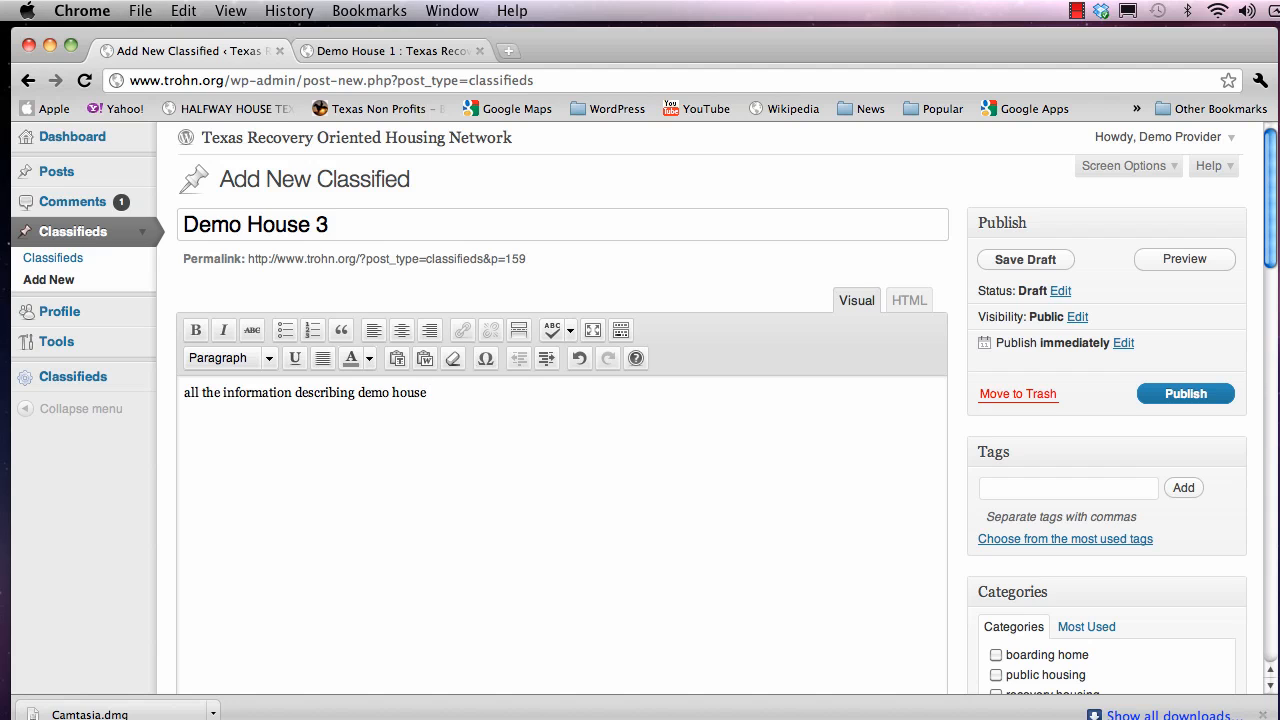
{"action": "type", "text": "3"}
Set the Demo House 3 ad's cost to "$120 per week" and enter the excerpt "120 character summary".
{"action": "left_click_drag", "start_coordinate": [1268, 263], "coordinate": [1273, 385]}
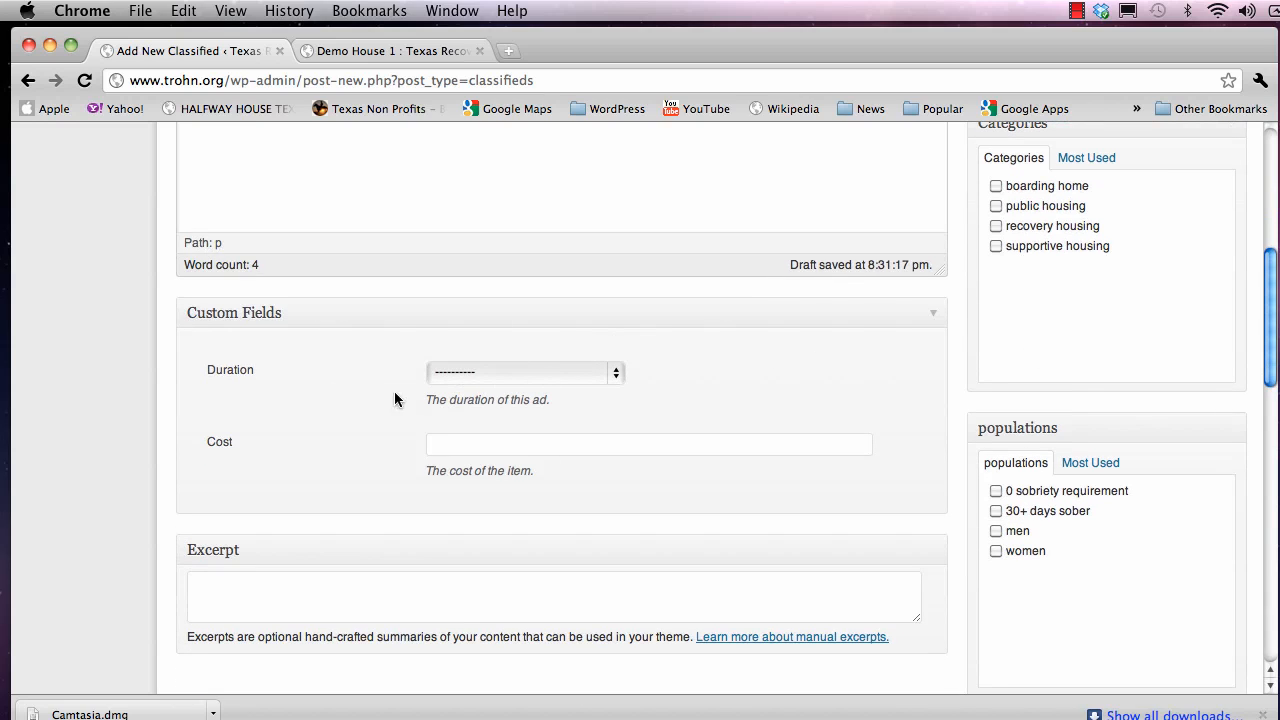
{"action": "left_click", "coordinate": [496, 449]}
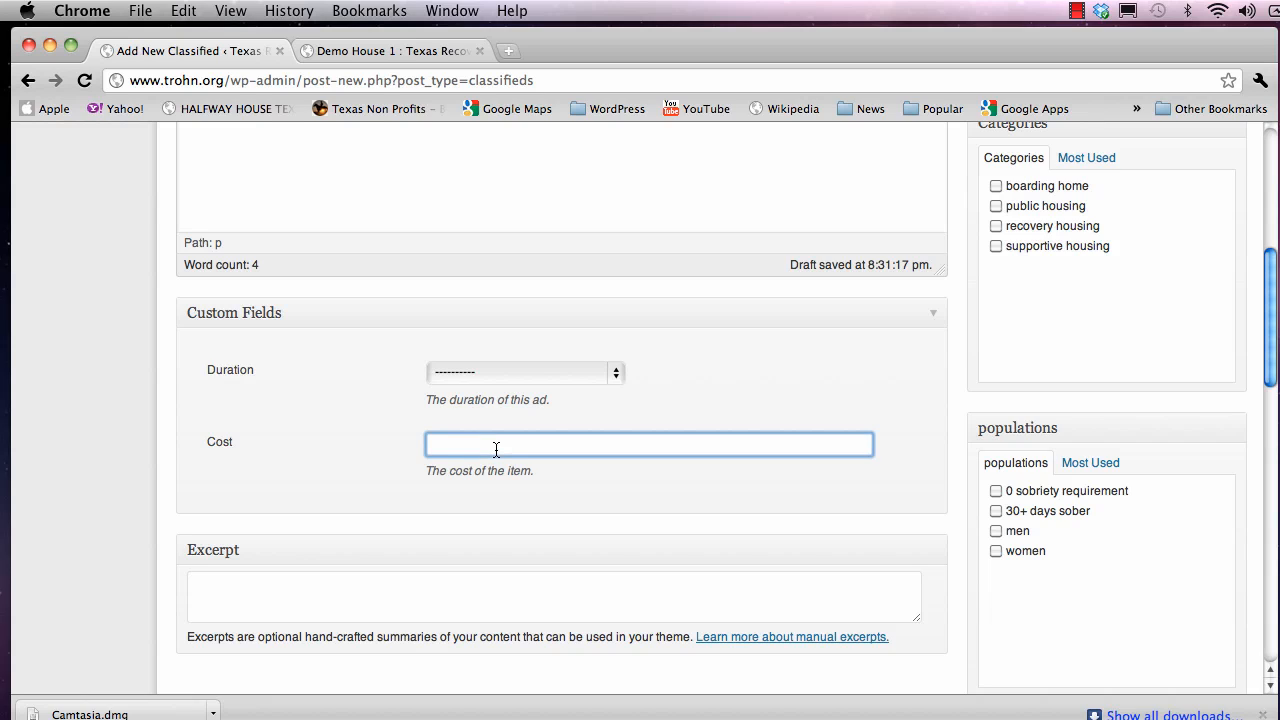
{"action": "type", "text": "$1"}
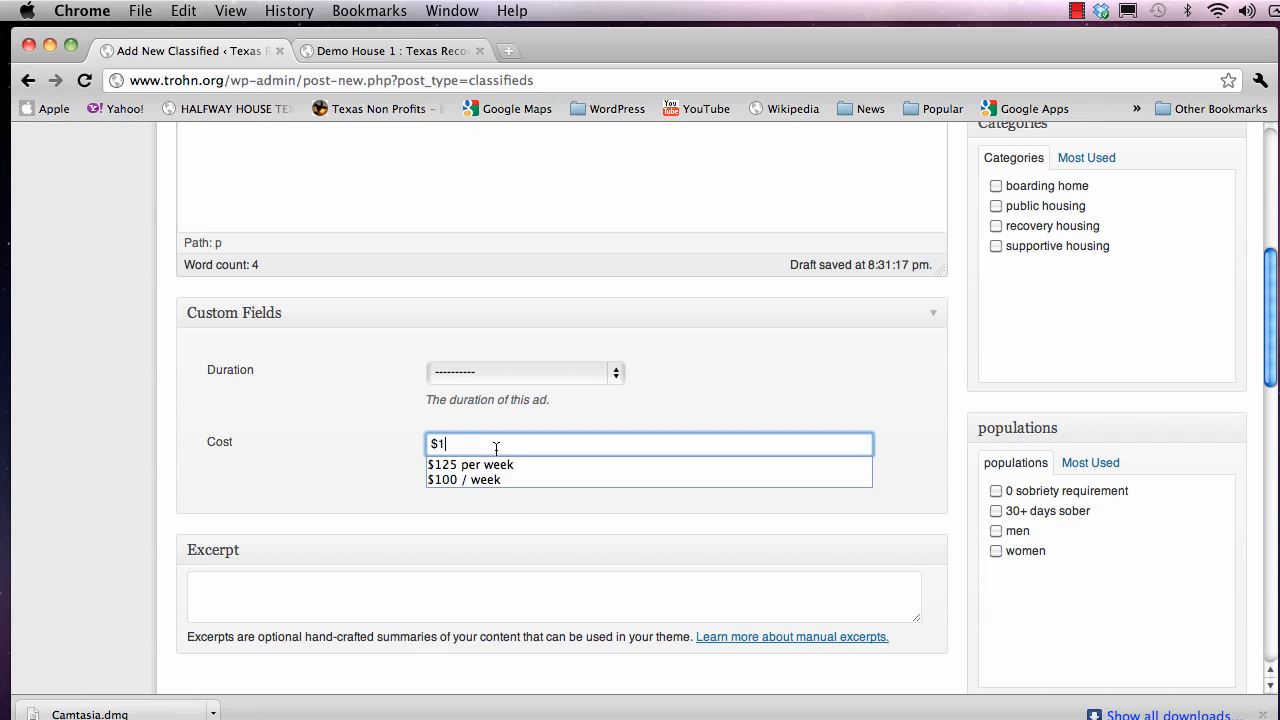
{"action": "type", "text": "20"}
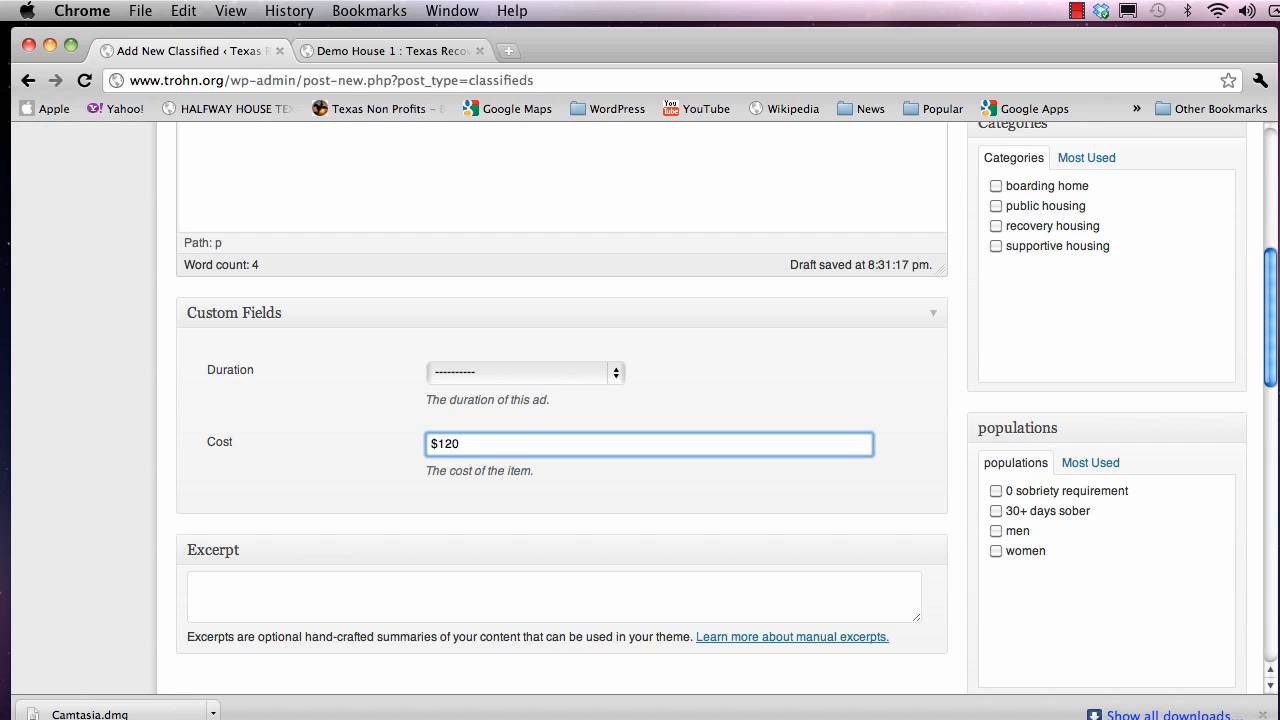
{"action": "type", "text": " per week"}
{"action": "left_click", "coordinate": [378, 601]}
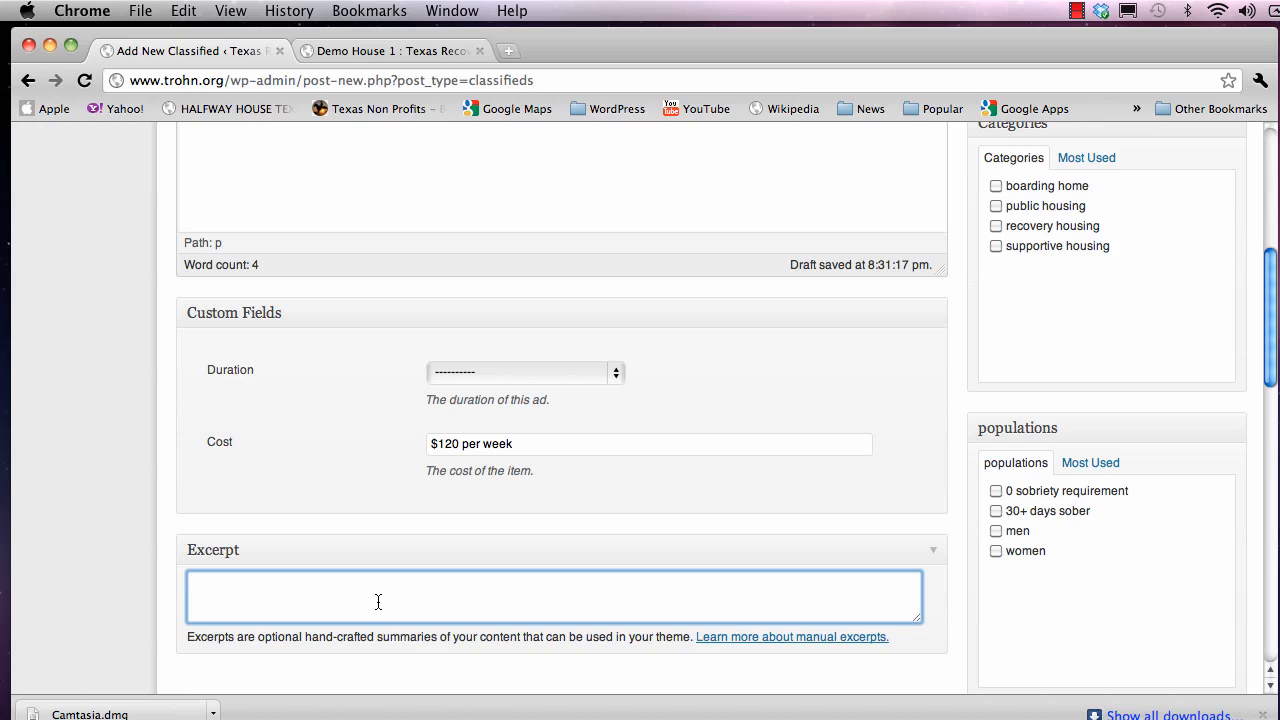
{"action": "type", "text": "120 character summary"}
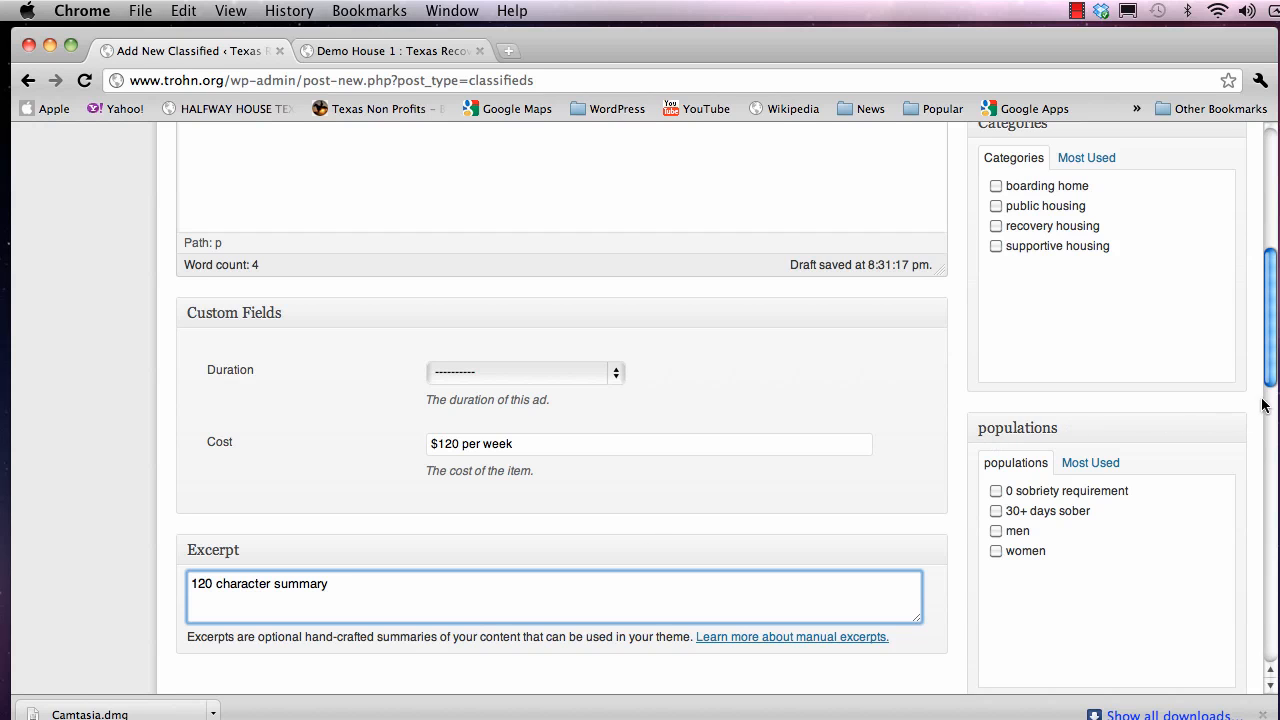
Add the existing tag "wheel chair access" to the Demo House 3 ad.
{"action": "left_click_drag", "start_coordinate": [1271, 379], "coordinate": [1268, 280]}
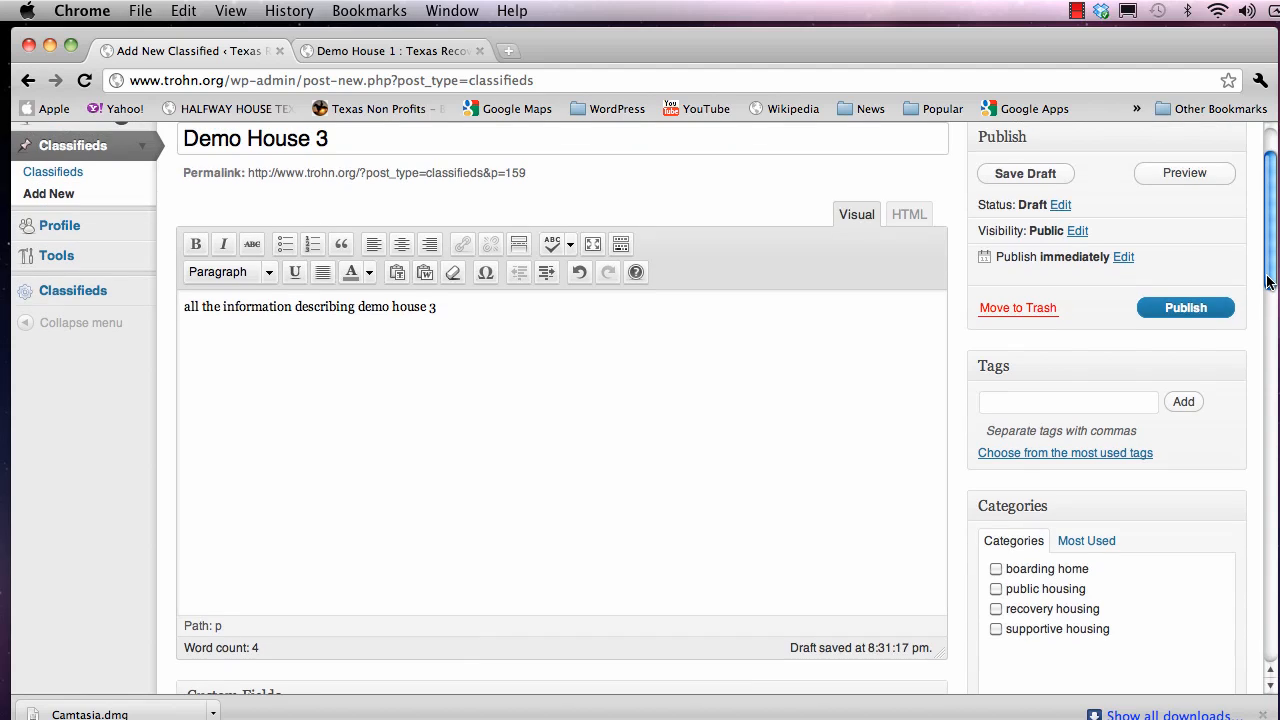
{"action": "left_click", "coordinate": [1031, 400]}
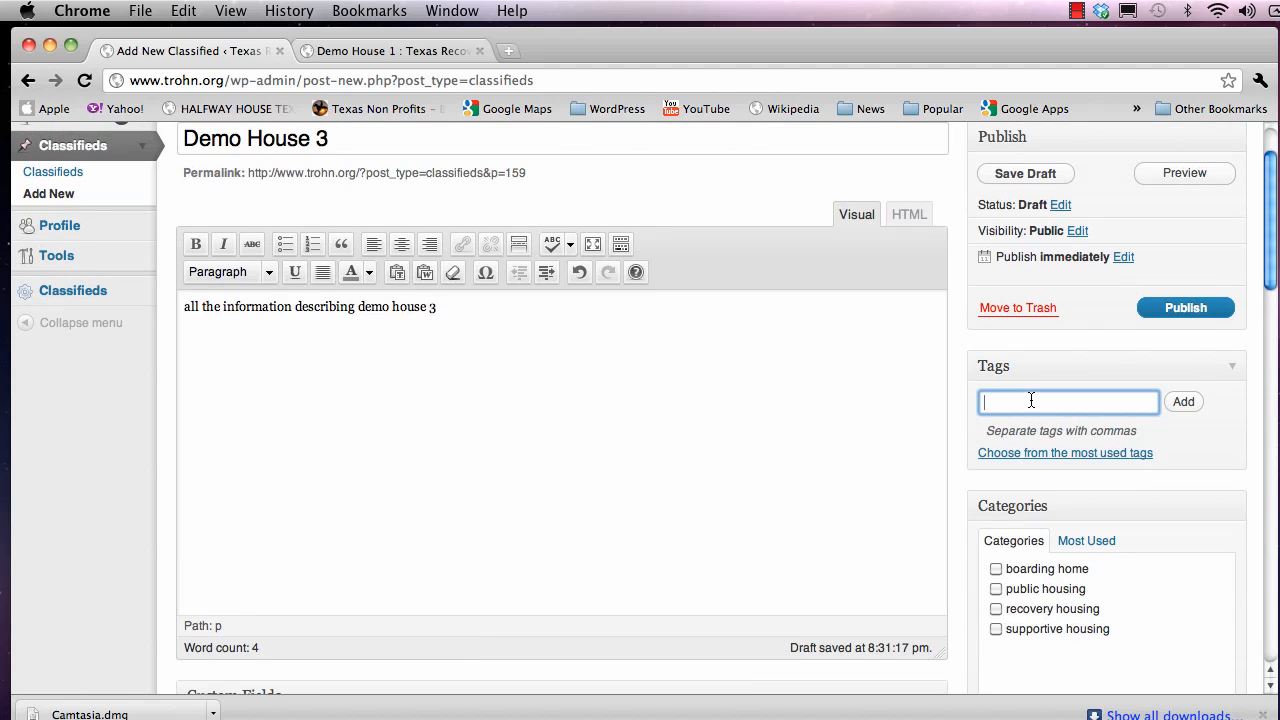
{"action": "type", "text": "wheel cha"}
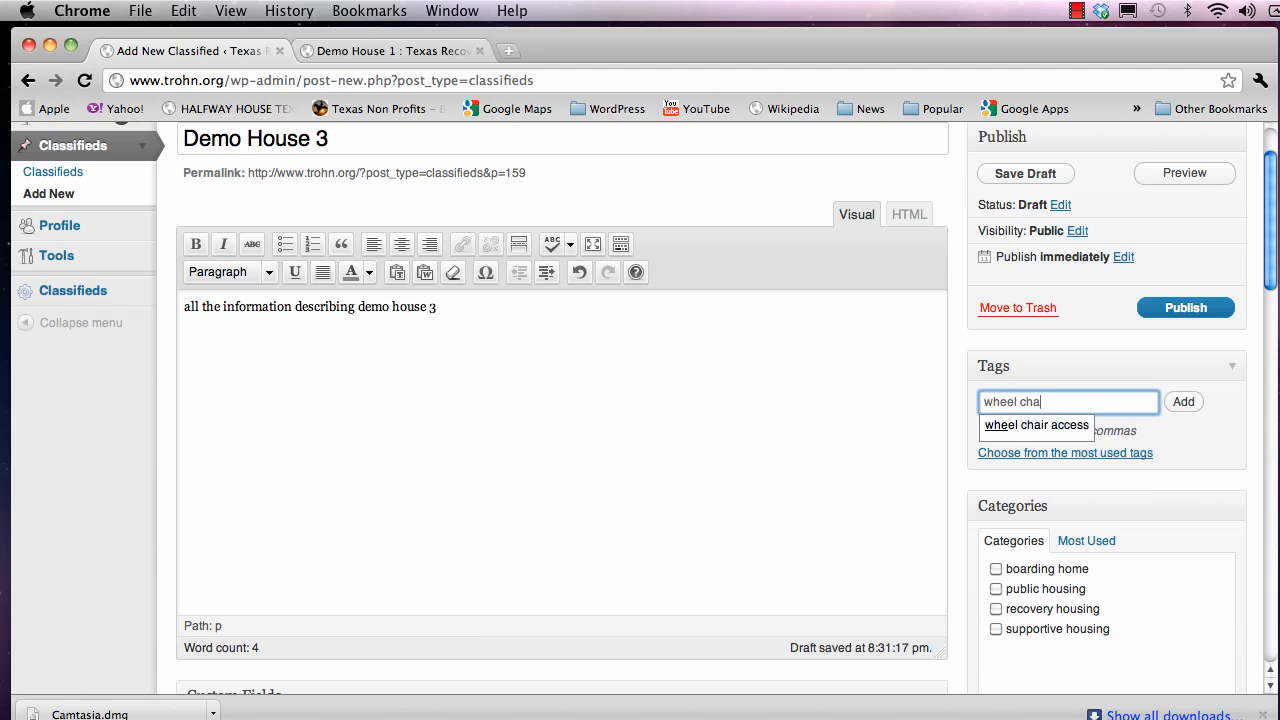
{"action": "type", "text": "r"}
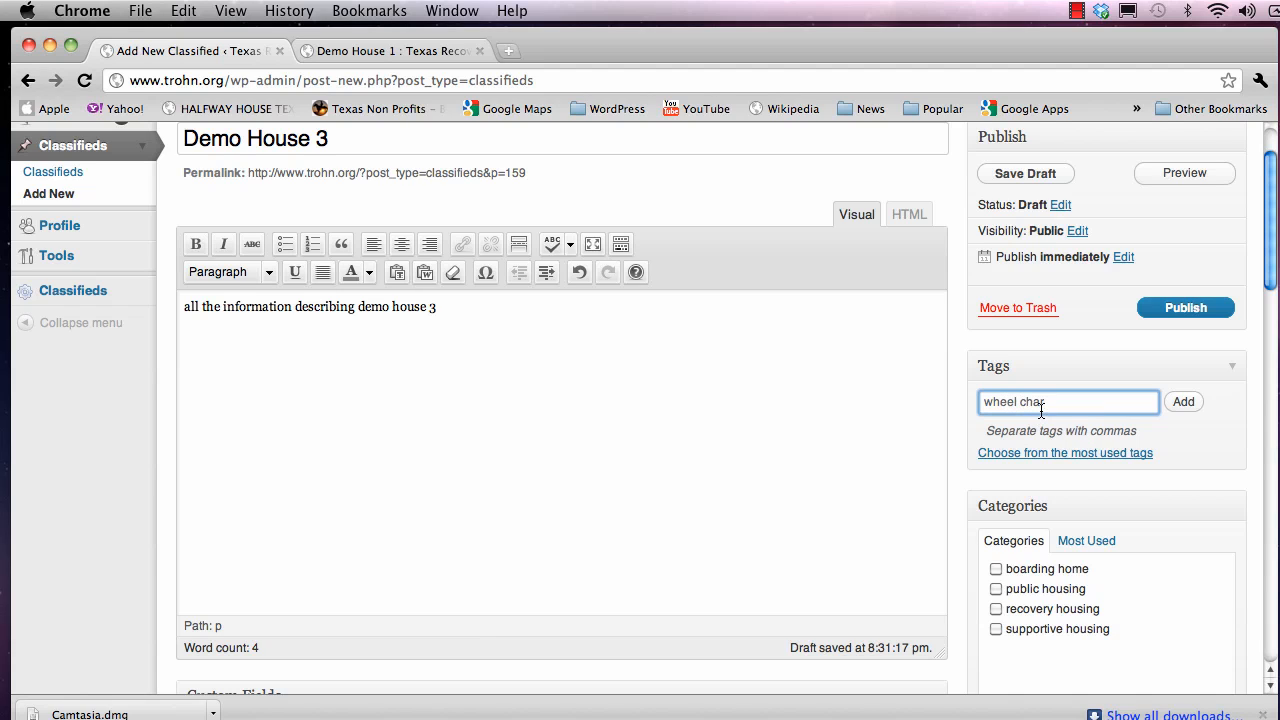
{"action": "key", "text": "BackSpace"}
{"action": "type", "text": "ir"}
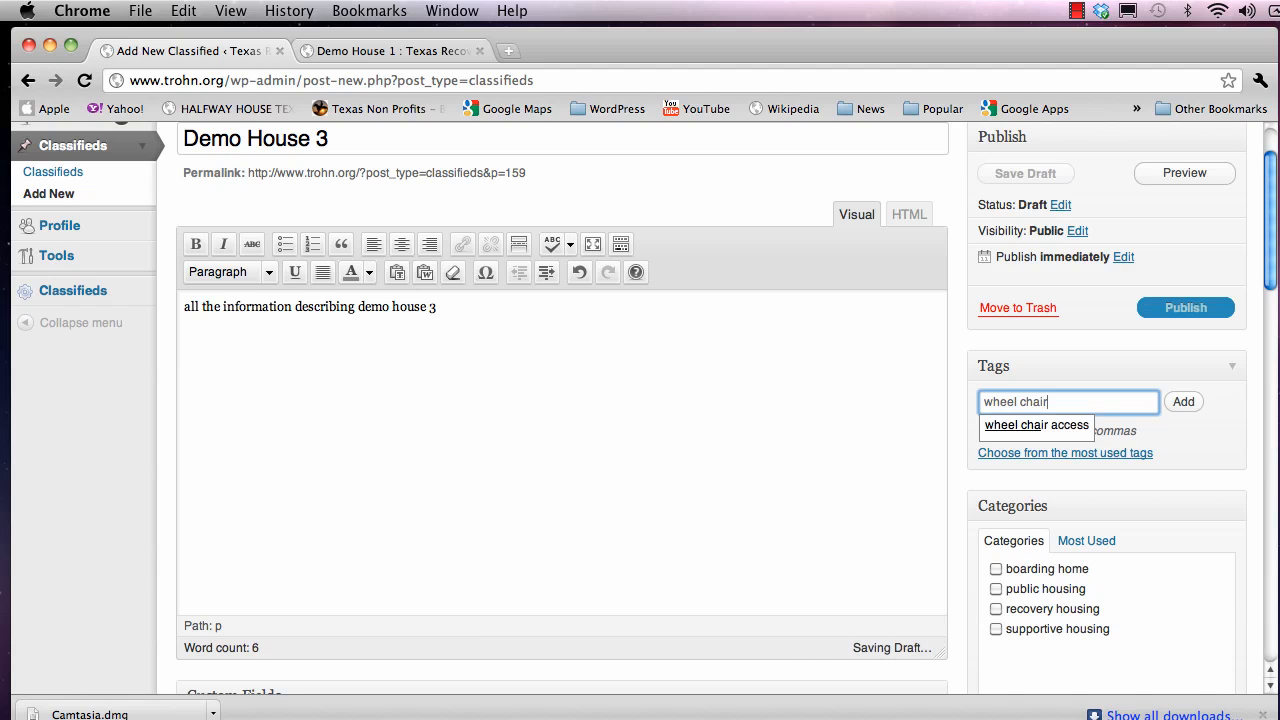
{"action": "key", "text": "Down"}
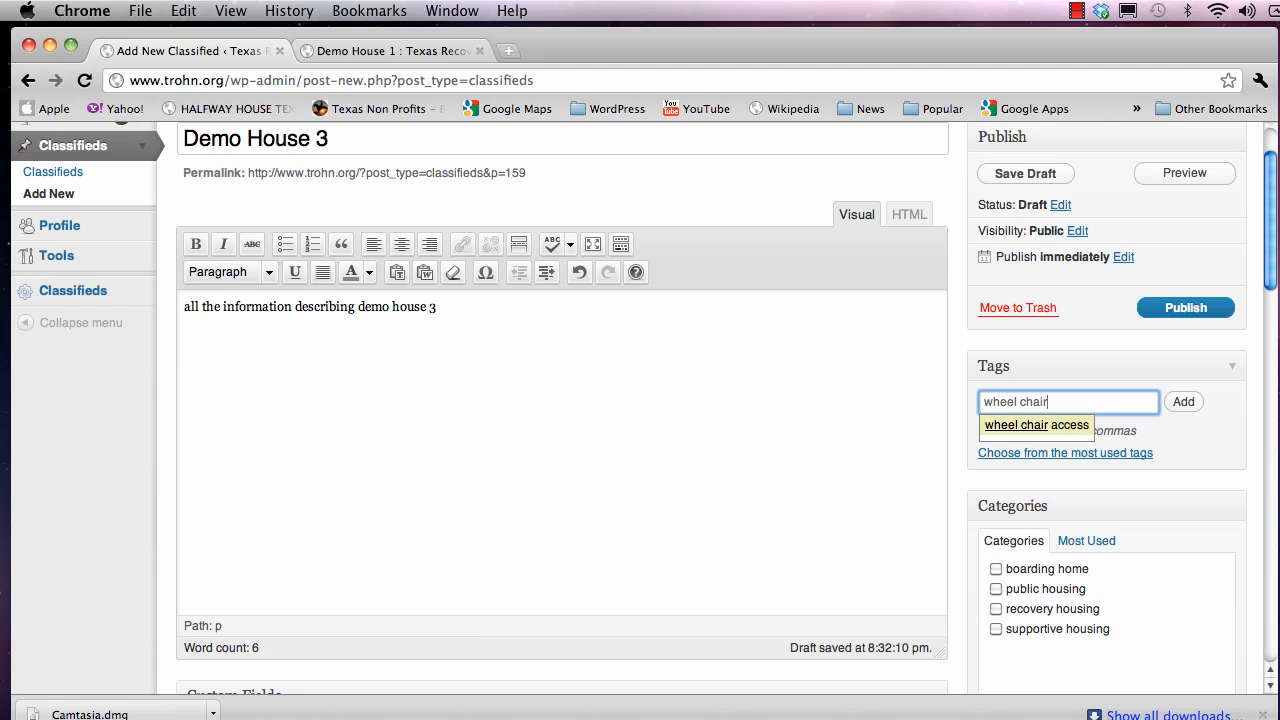
{"action": "key", "text": "Return"}
{"action": "key", "text": "Return"}
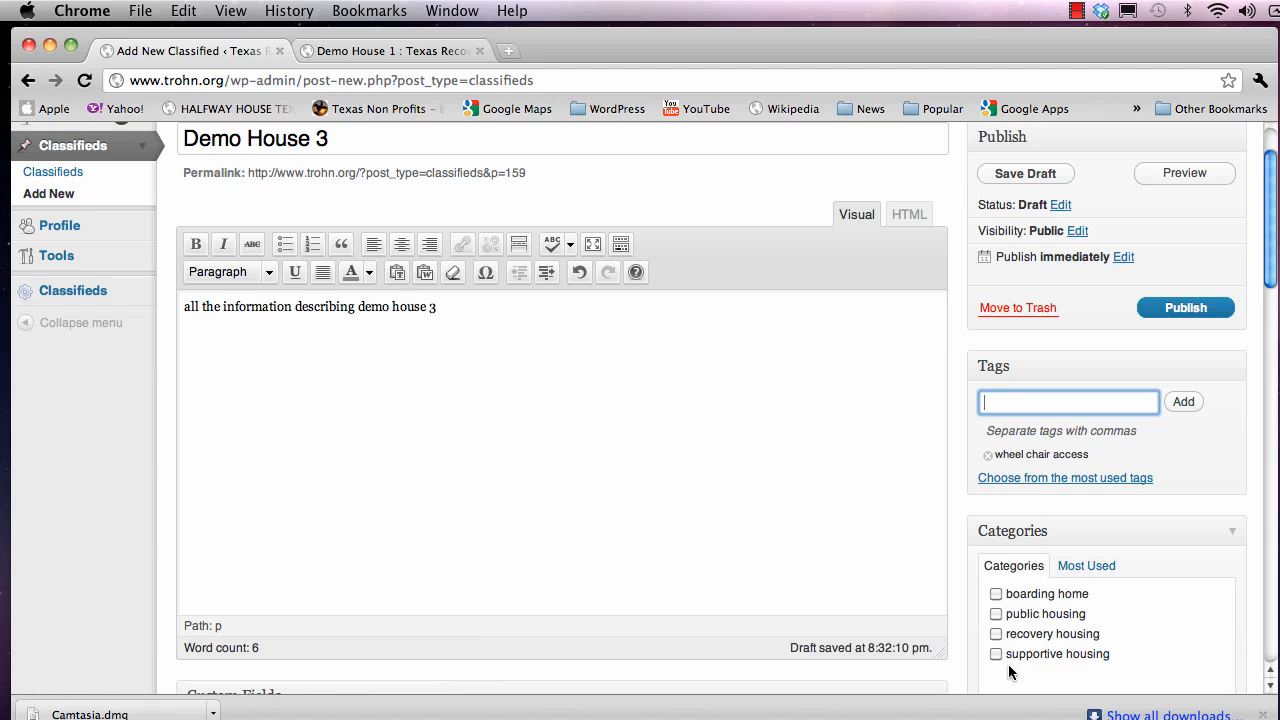
Assign the public housing category and the populations 0 sobriety requirement and men to the ad.
{"action": "left_click", "coordinate": [996, 613]}
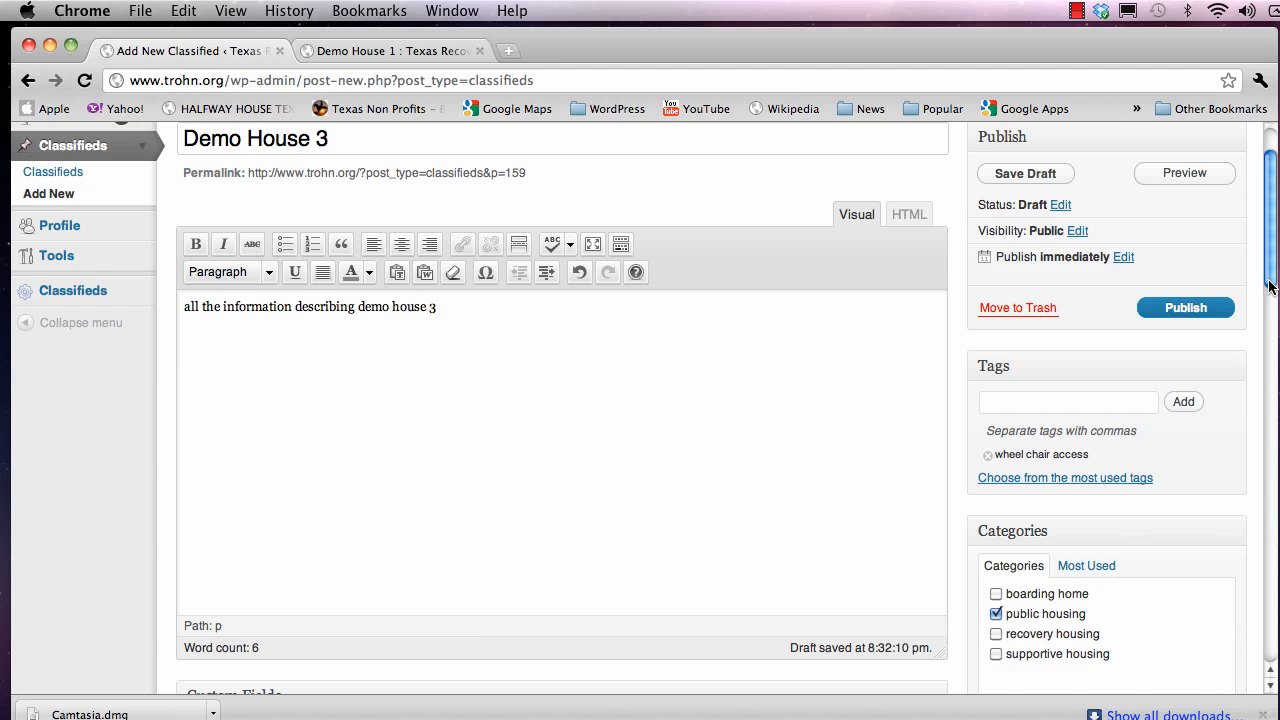
{"action": "left_click_drag", "start_coordinate": [1268, 287], "coordinate": [1268, 418]}
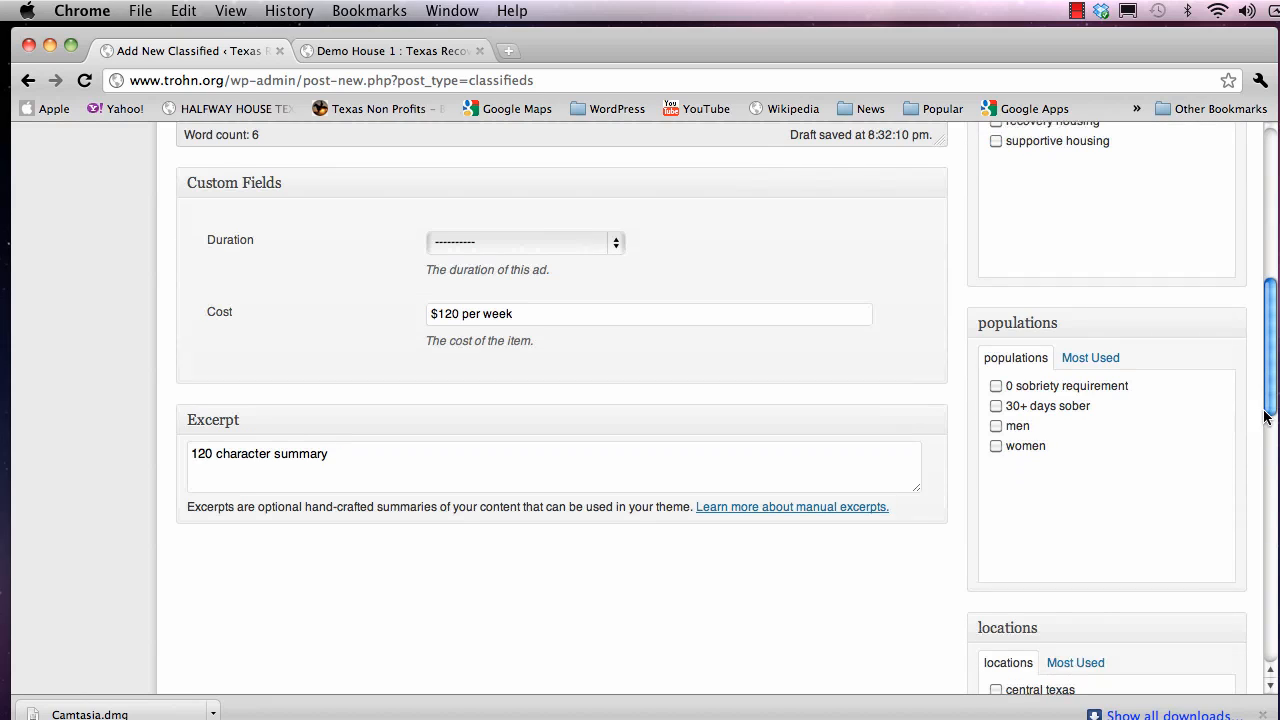
{"action": "left_click", "coordinate": [997, 383]}
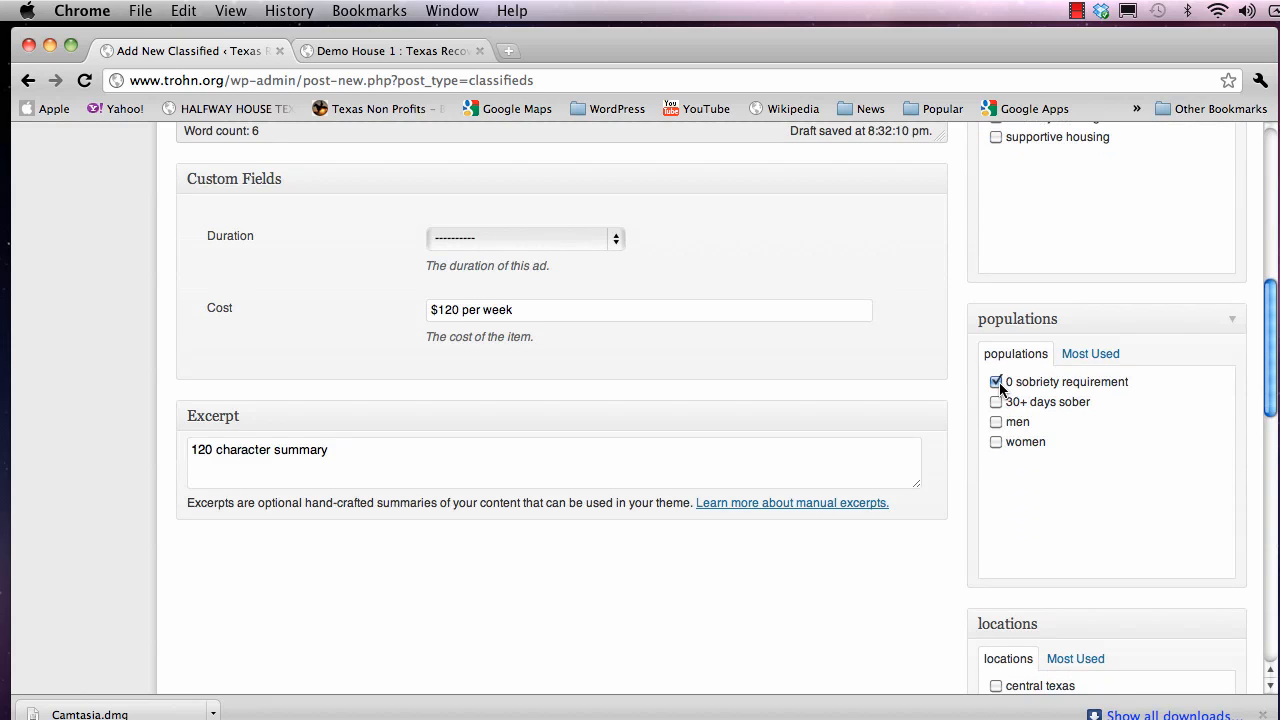
{"action": "left_click", "coordinate": [996, 422]}
Set the ad's location to el paso and its payment options to cash and ss.
{"action": "left_click_drag", "start_coordinate": [1270, 408], "coordinate": [1270, 479]}
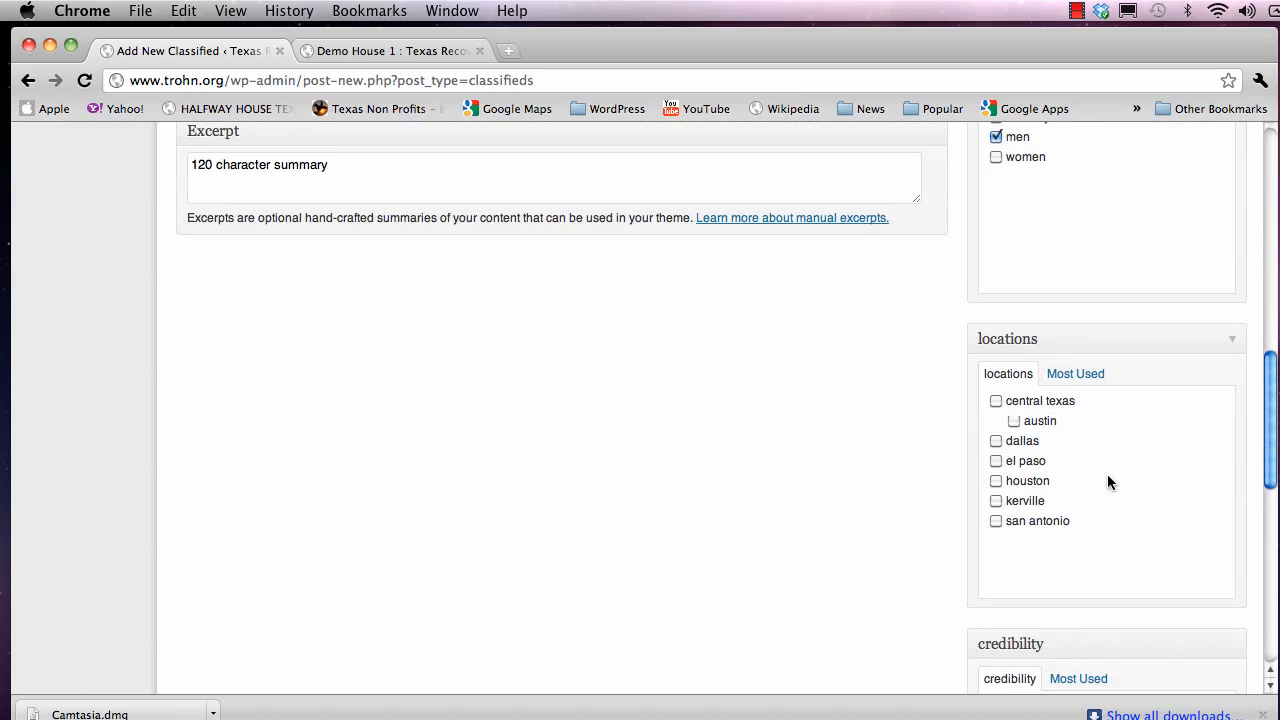
{"action": "left_click", "coordinate": [996, 461]}
{"action": "left_click_drag", "start_coordinate": [1274, 471], "coordinate": [1268, 593]}
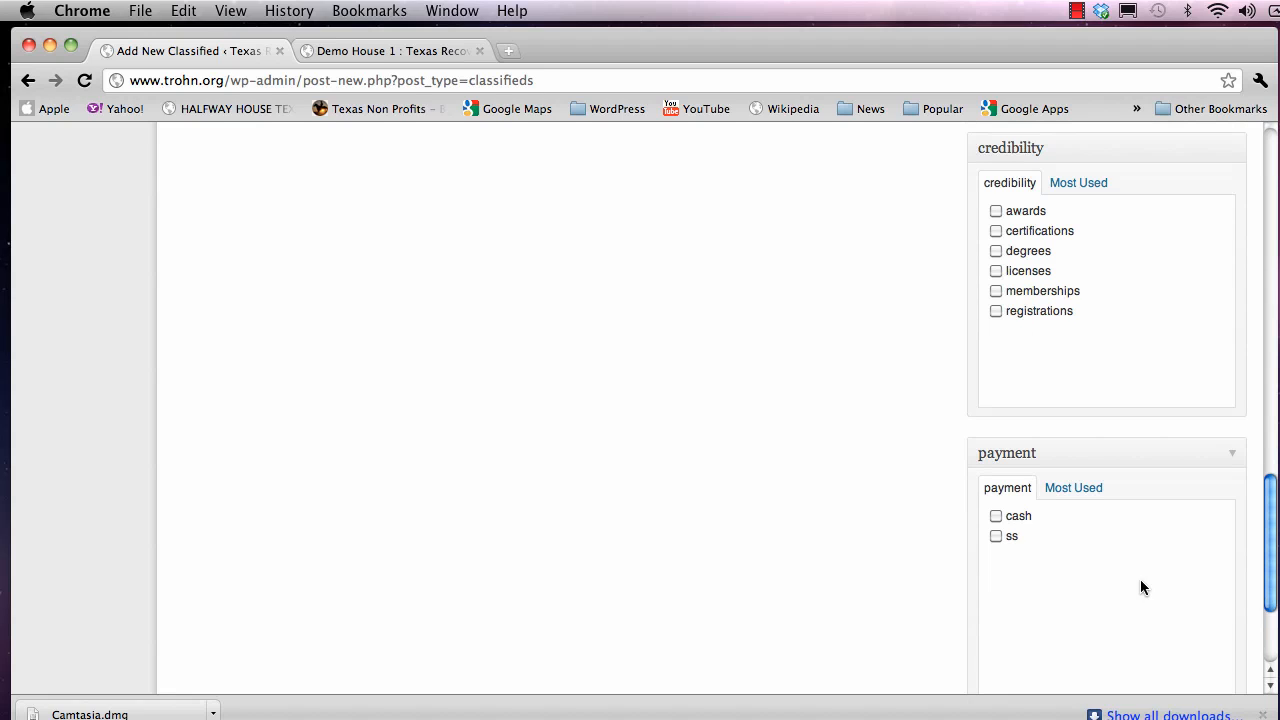
{"action": "left_click", "coordinate": [995, 516]}
Publish the Demo House 3 ad and view the published post.
{"action": "left_click_drag", "start_coordinate": [1269, 591], "coordinate": [1247, 249]}
{"action": "left_click", "coordinate": [1180, 371]}
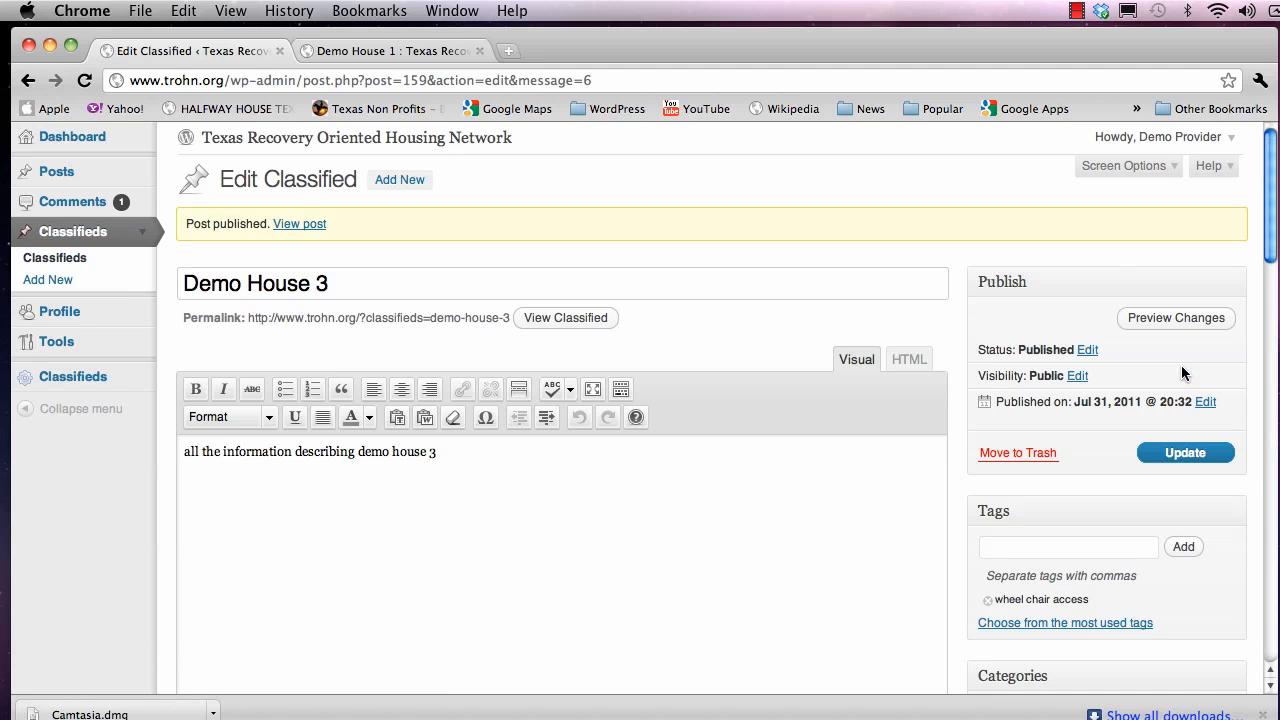
{"action": "left_click", "coordinate": [312, 224]}
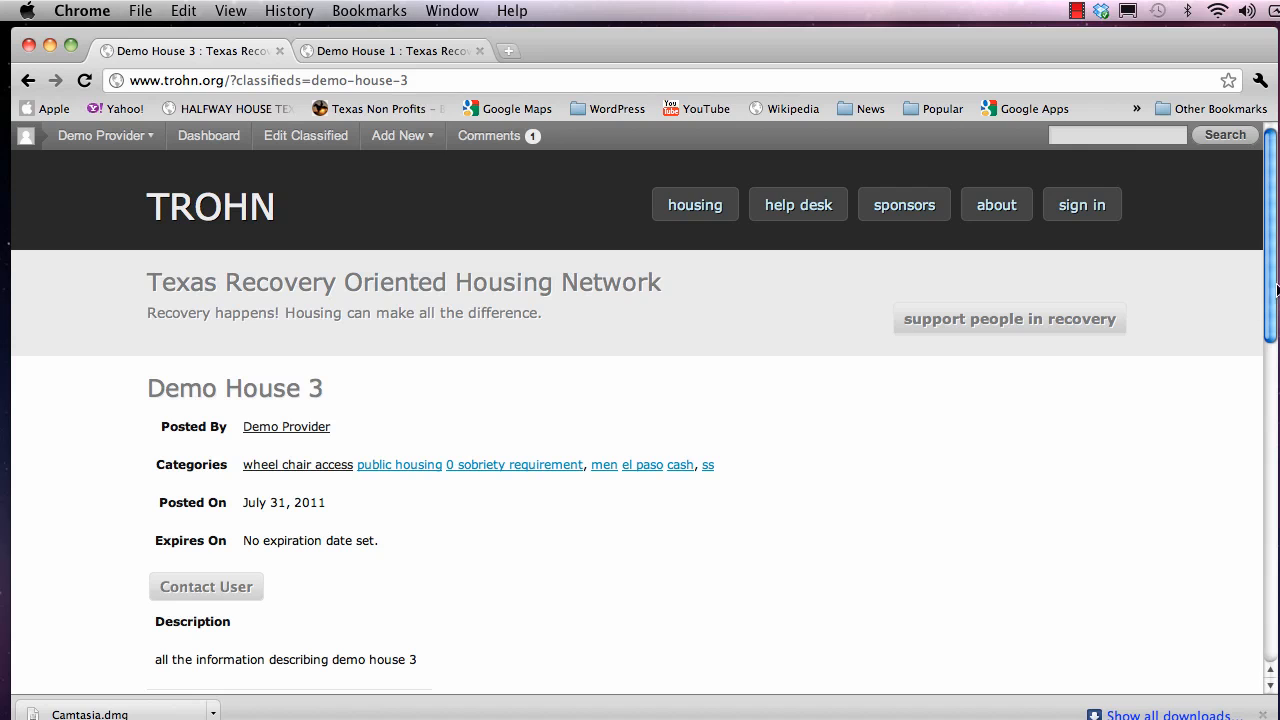
{"action": "mouse_move", "coordinate": [1276, 290]}
{"action": "left_mouse_down"}
{"action": "mouse_move", "coordinate": [1263, 375]}
{"action": "mouse_move", "coordinate": [1269, 290]}
{"action": "left_mouse_up"}
Open the housing directory from the site's housing page and search the classifieds for the public housing category.
{"action": "left_click", "coordinate": [705, 215]}
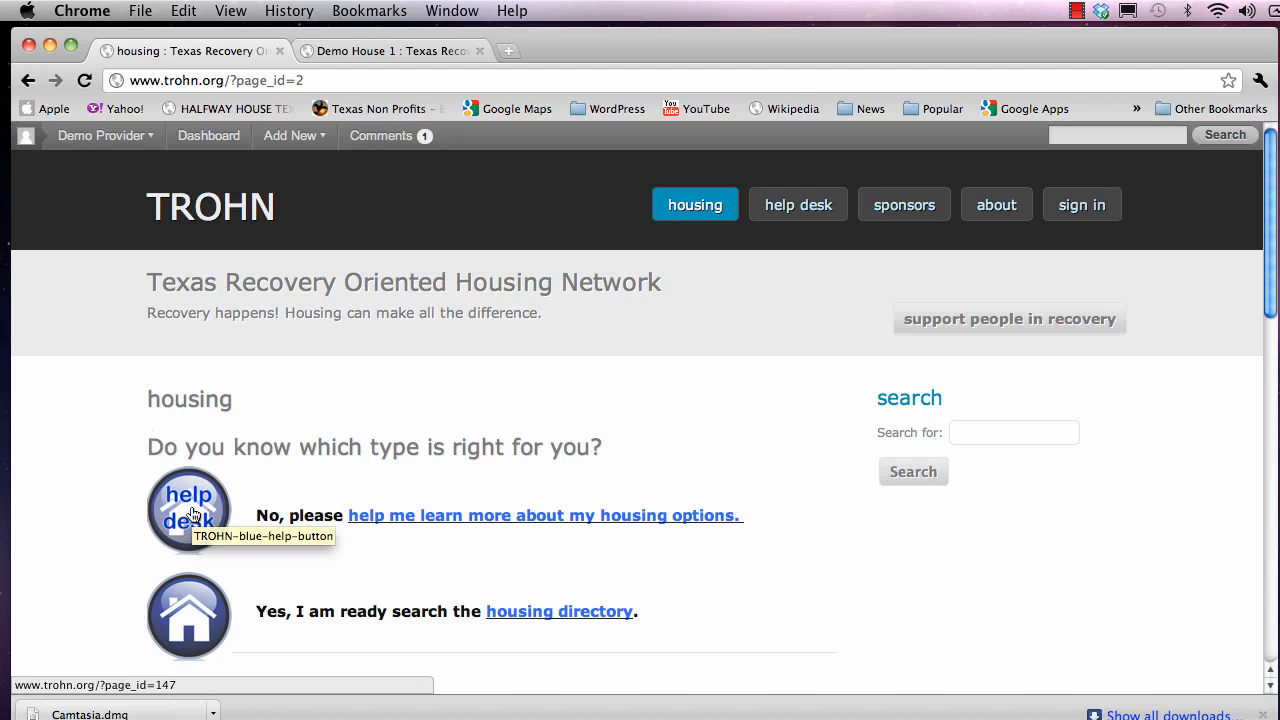
{"action": "left_click", "coordinate": [188, 621]}
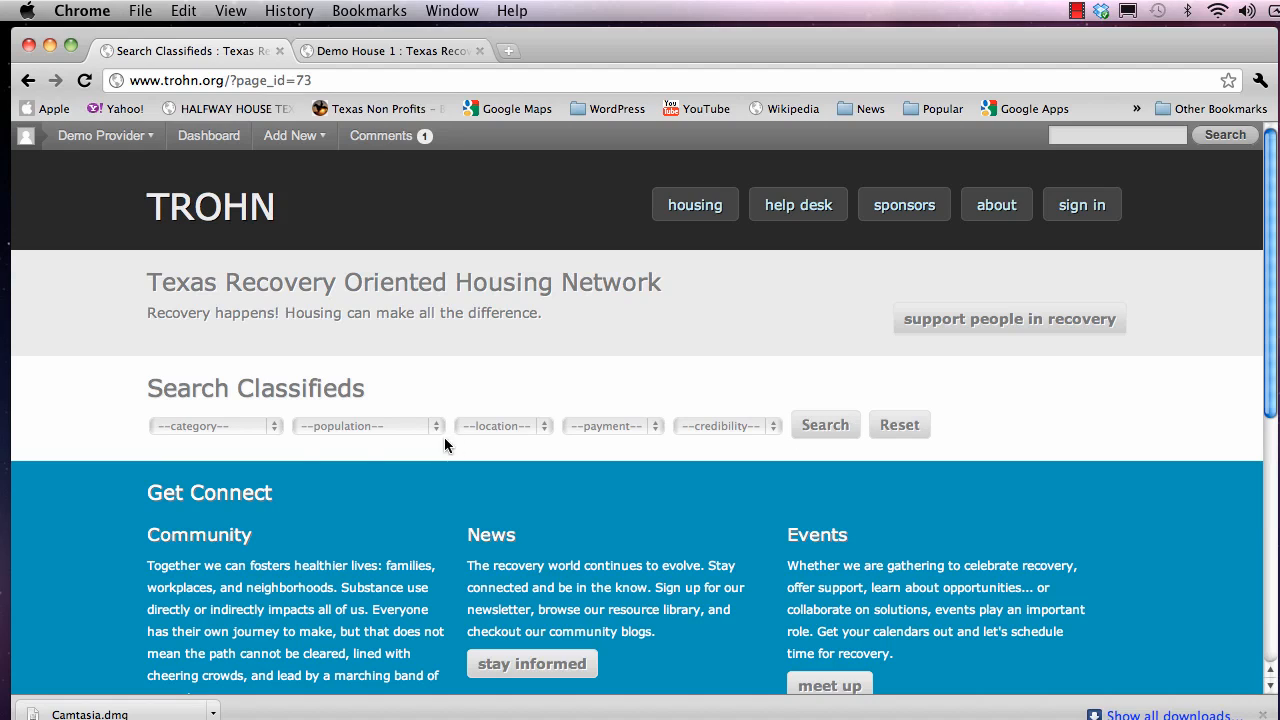
{"action": "left_click", "coordinate": [275, 429]}
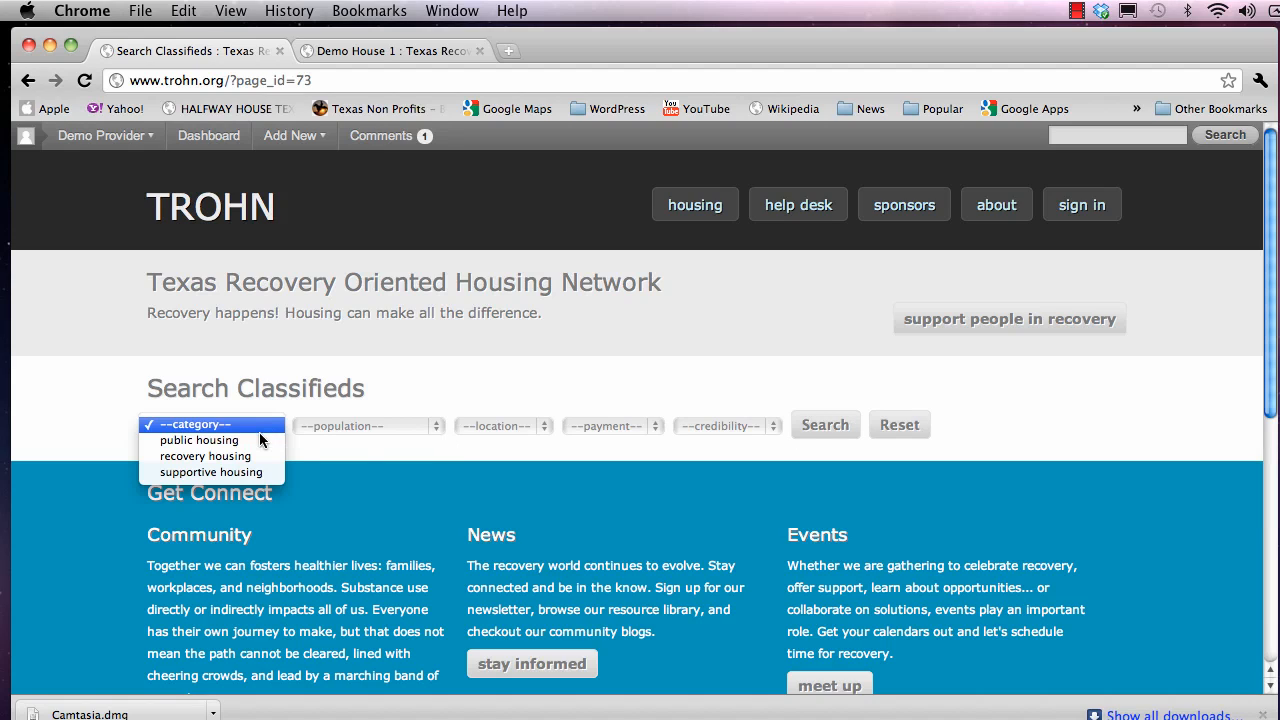
{"action": "left_click", "coordinate": [250, 440]}
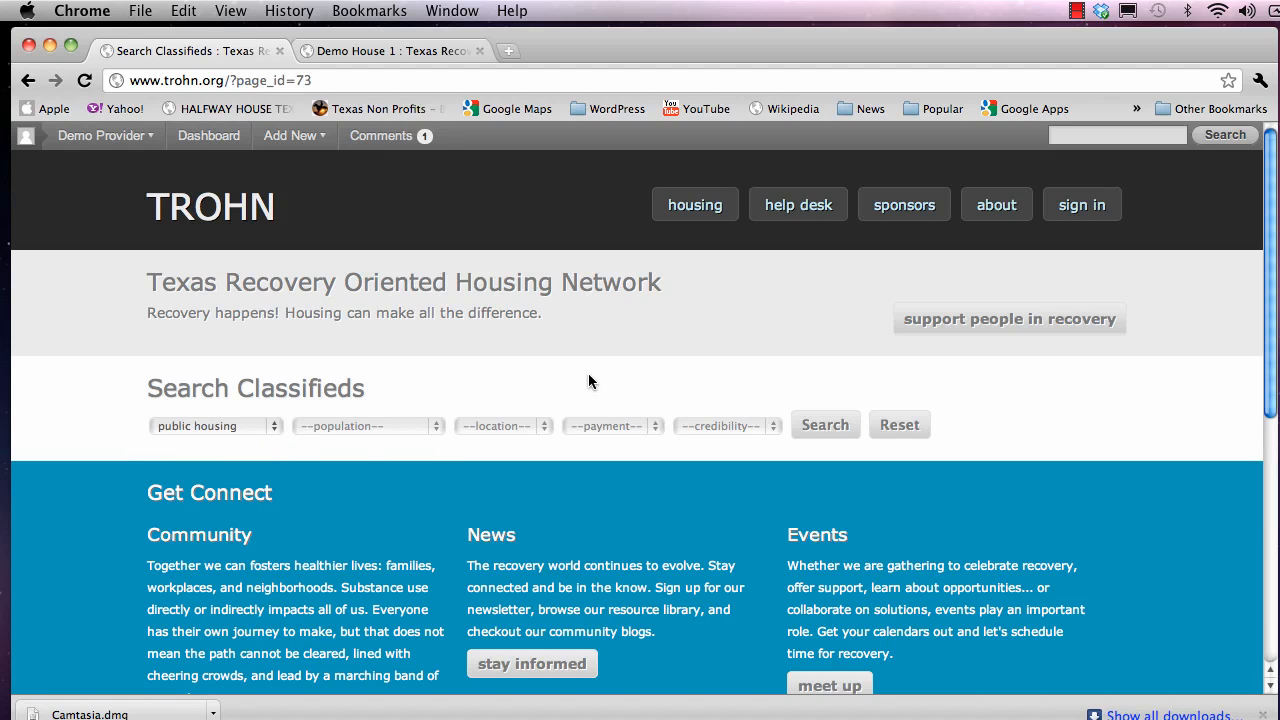
{"action": "left_click", "coordinate": [825, 425]}
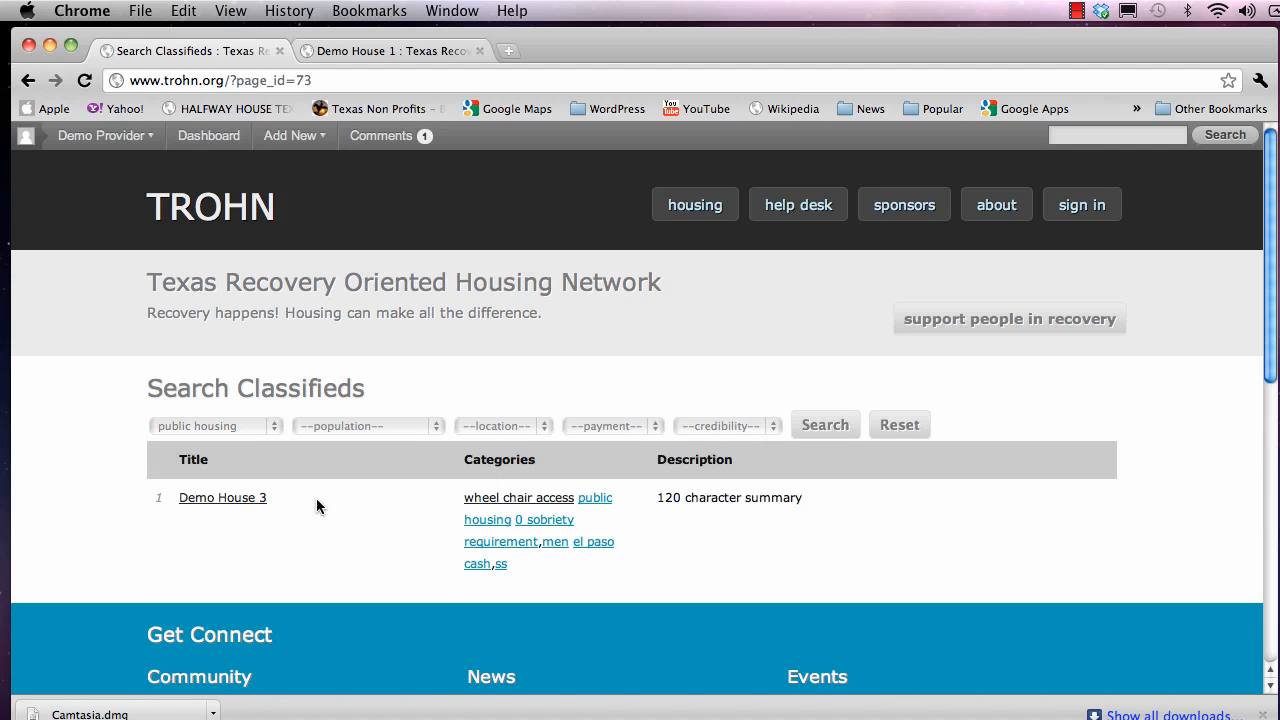
View the Demo House 3 ad from the search results, look through it and open it in the classified editor.
{"action": "left_click", "coordinate": [249, 505]}
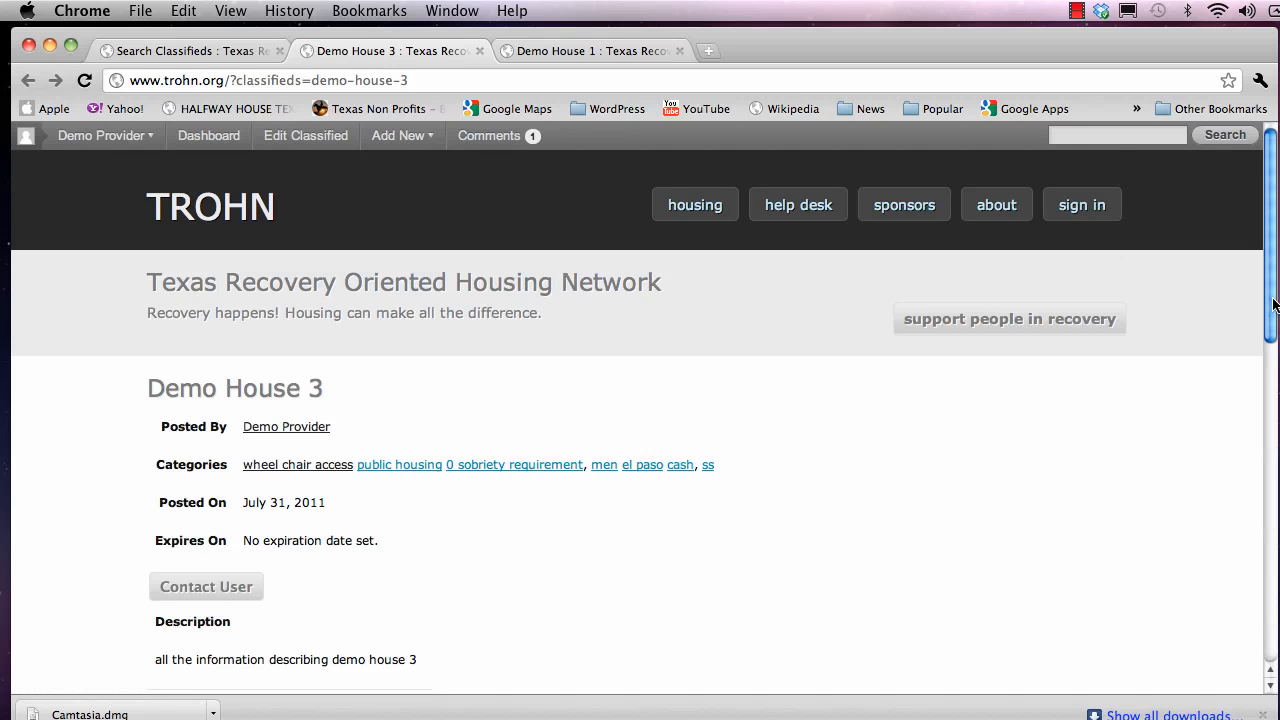
{"action": "left_click_drag", "start_coordinate": [1274, 303], "coordinate": [1268, 272]}
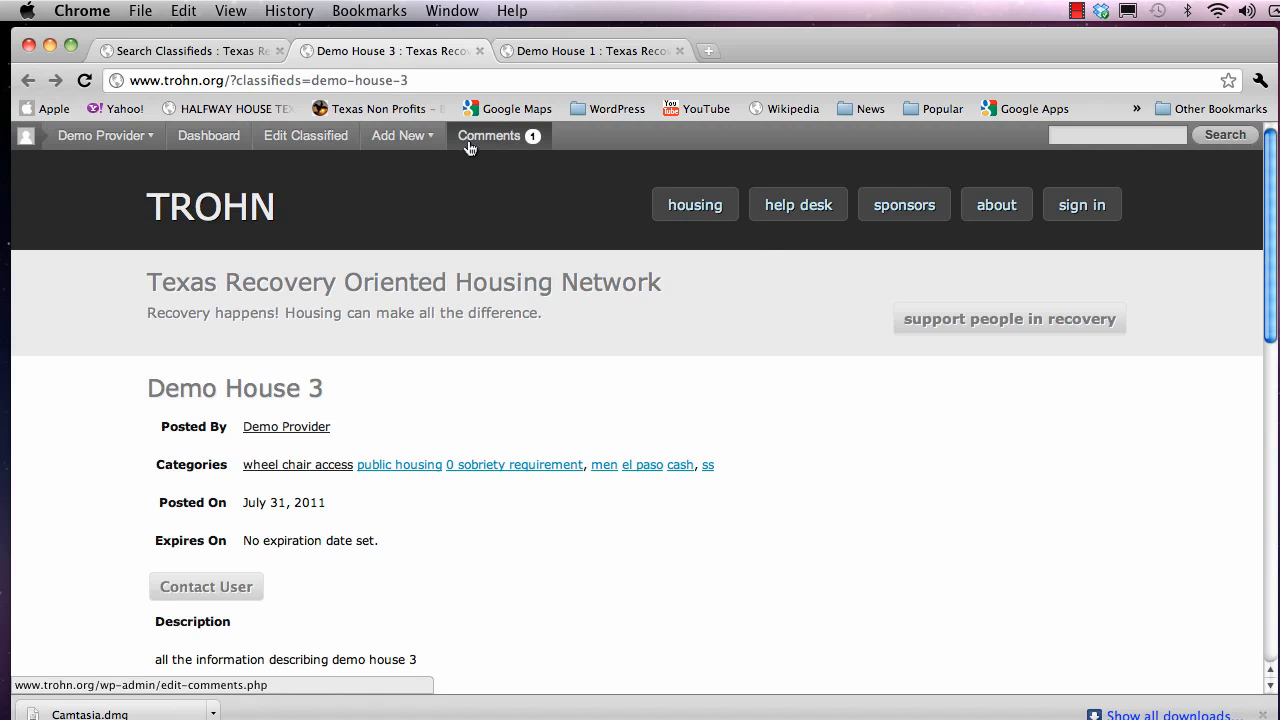
{"action": "mouse_move", "coordinate": [126, 151]}
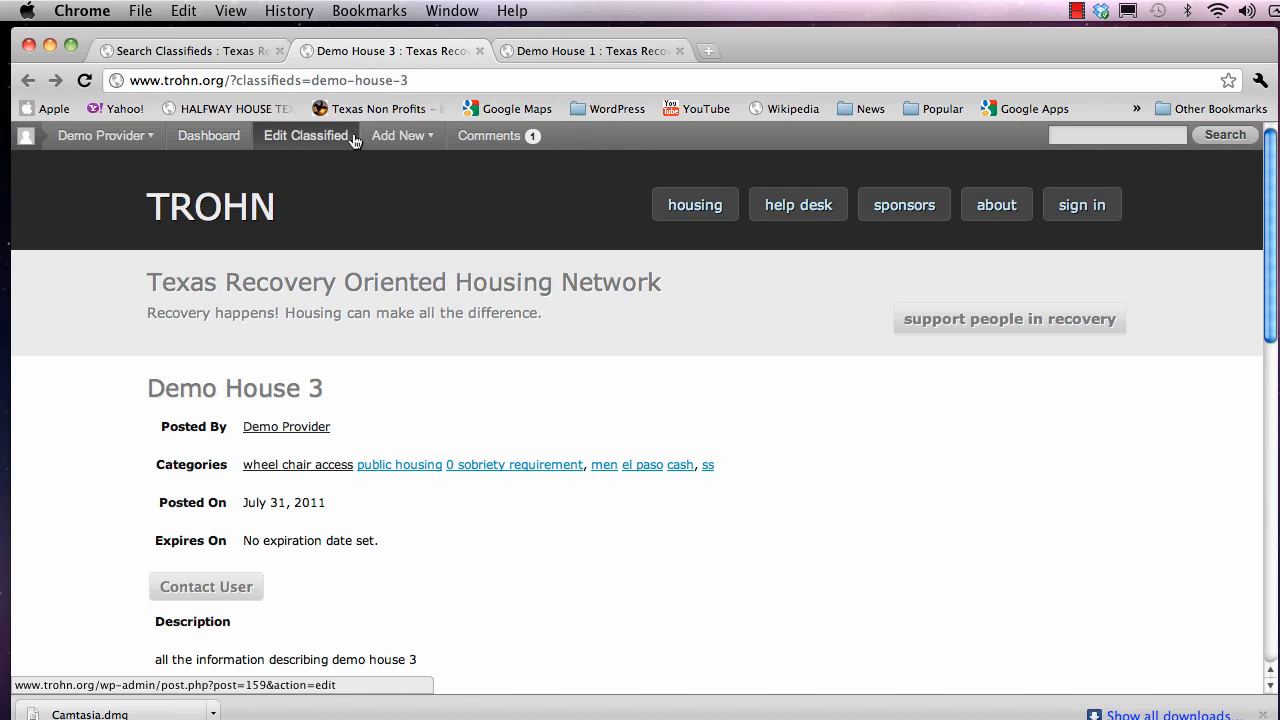
{"action": "mouse_move", "coordinate": [384, 140]}
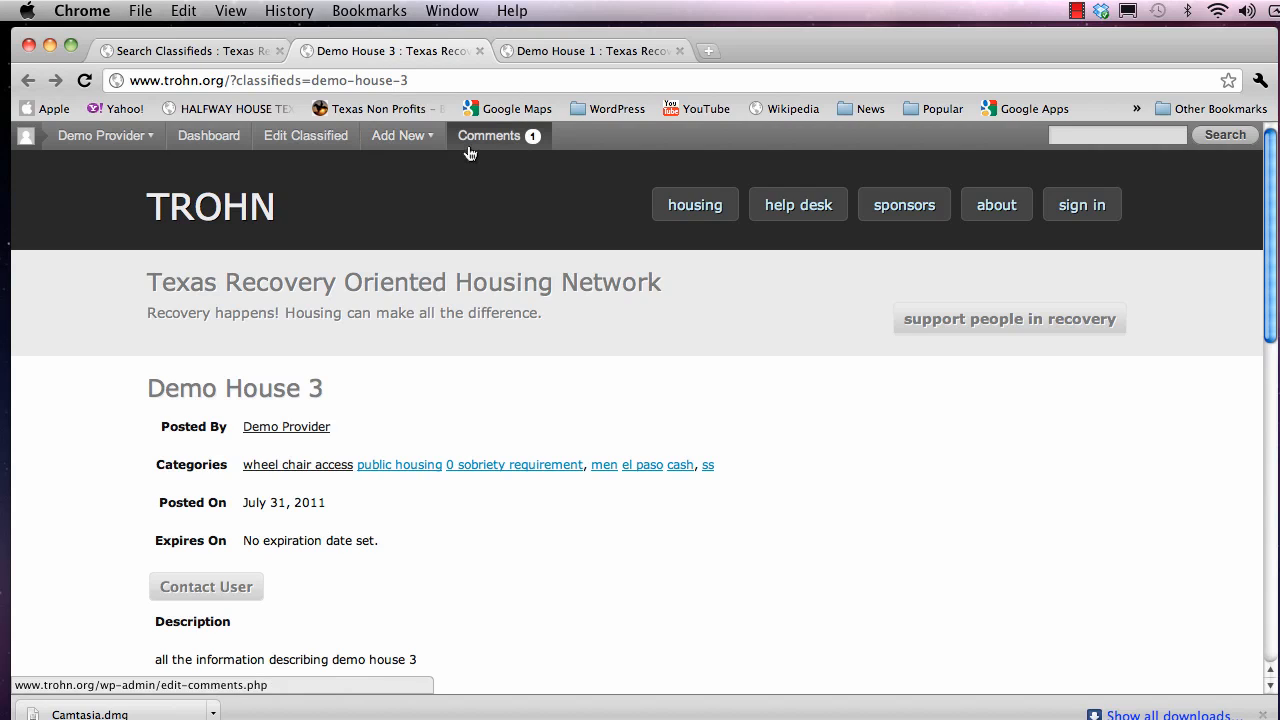
{"action": "left_click", "coordinate": [303, 142]}
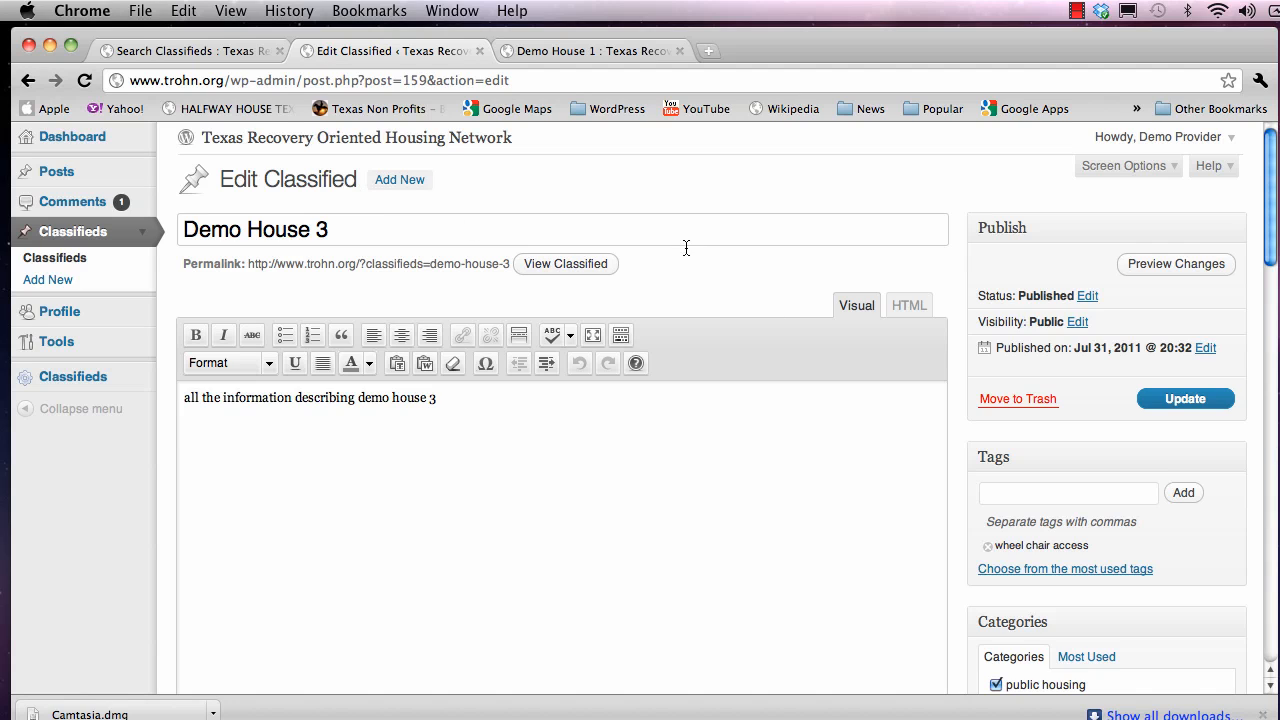
Return from the editor to the TROHN home page and log out of the provider account.
{"action": "left_click", "coordinate": [309, 147]}
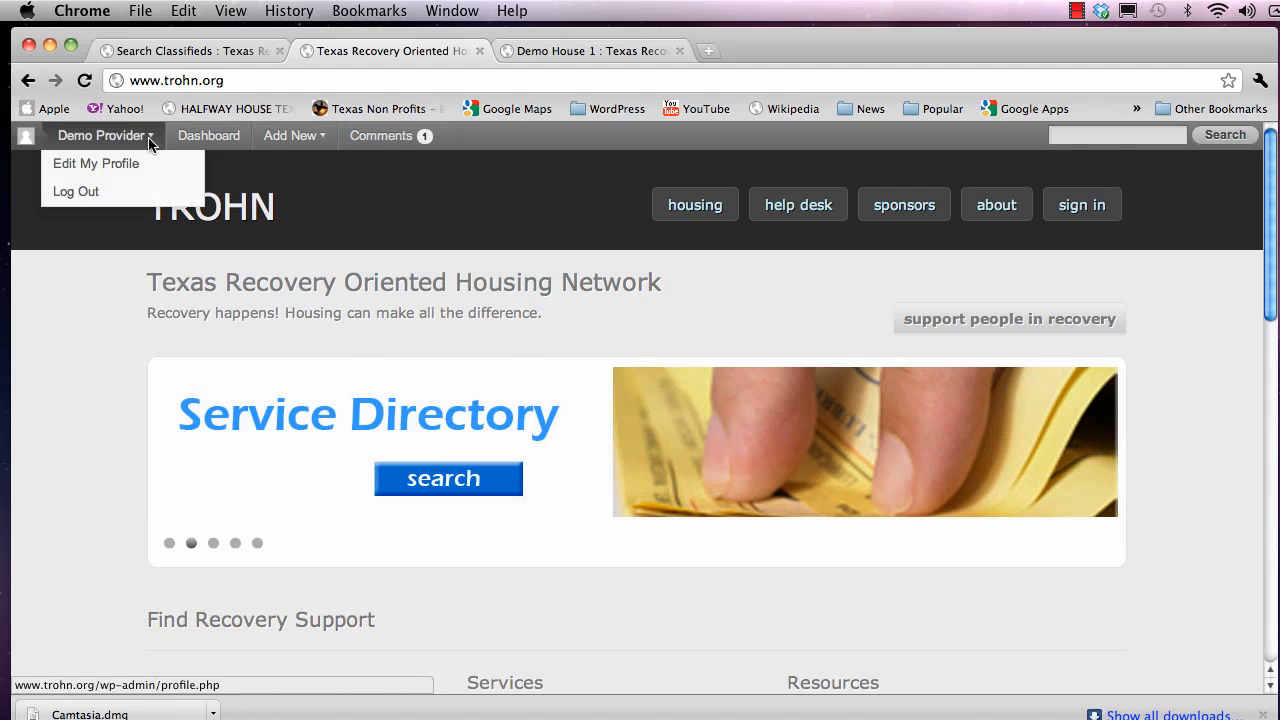
{"action": "left_click", "coordinate": [89, 196]}
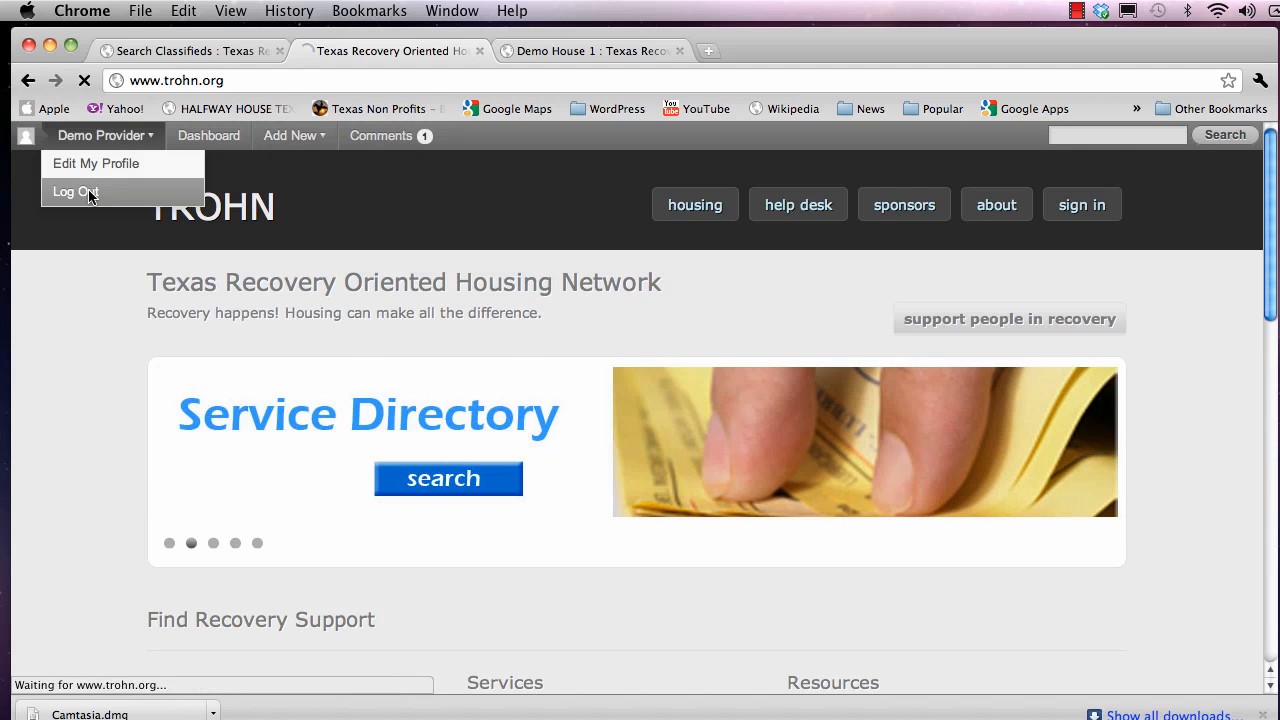